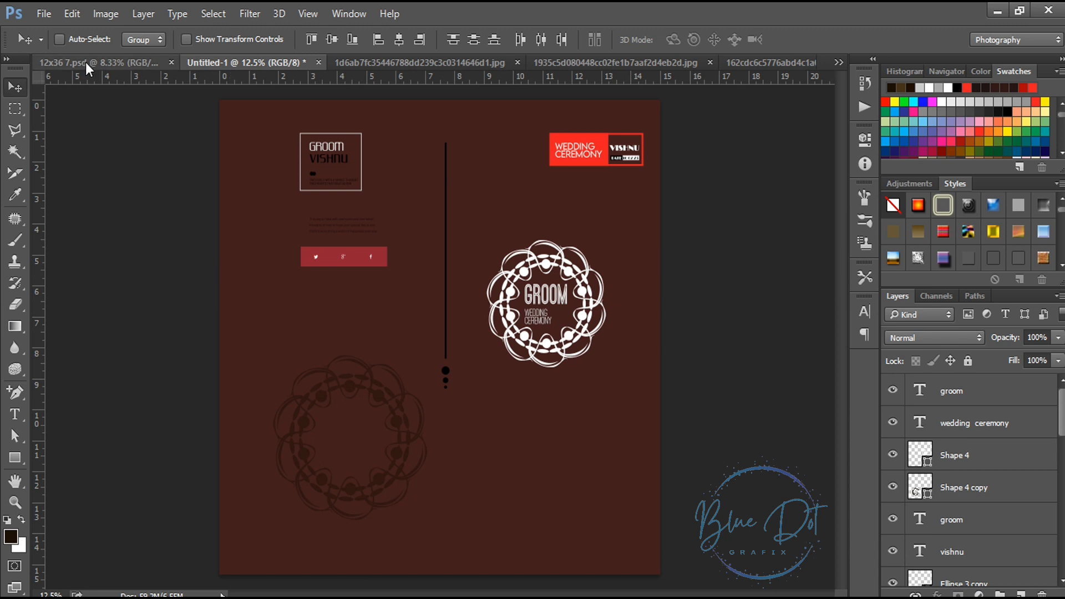
In the 12x36 7.psd document, draw a dark rectangle about 17 x 12 in, starting at the centre guide on the right half
left_click(86, 62)
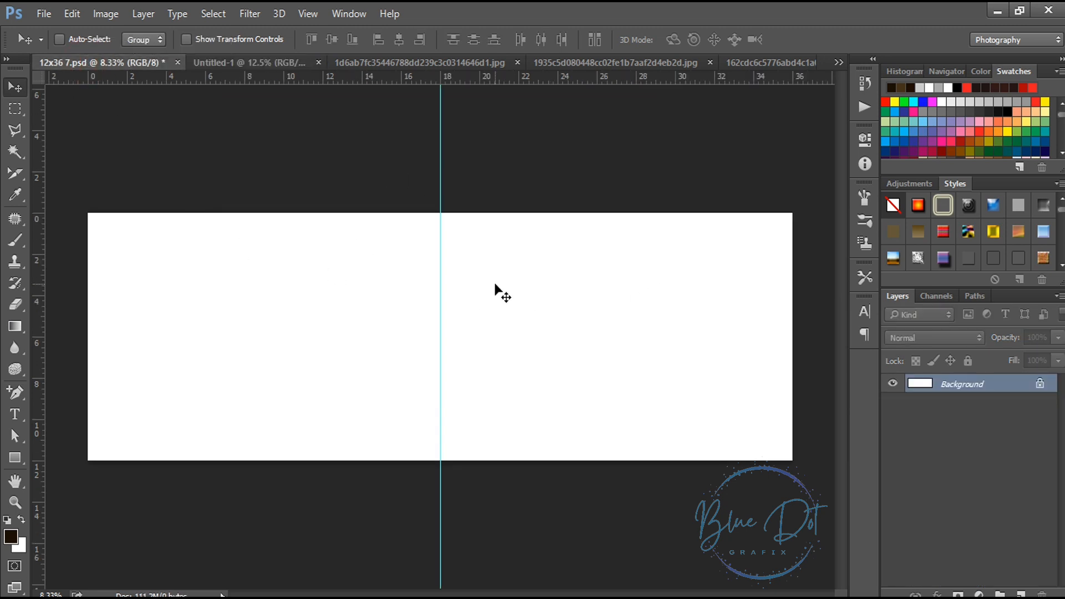
left_click(12, 460)
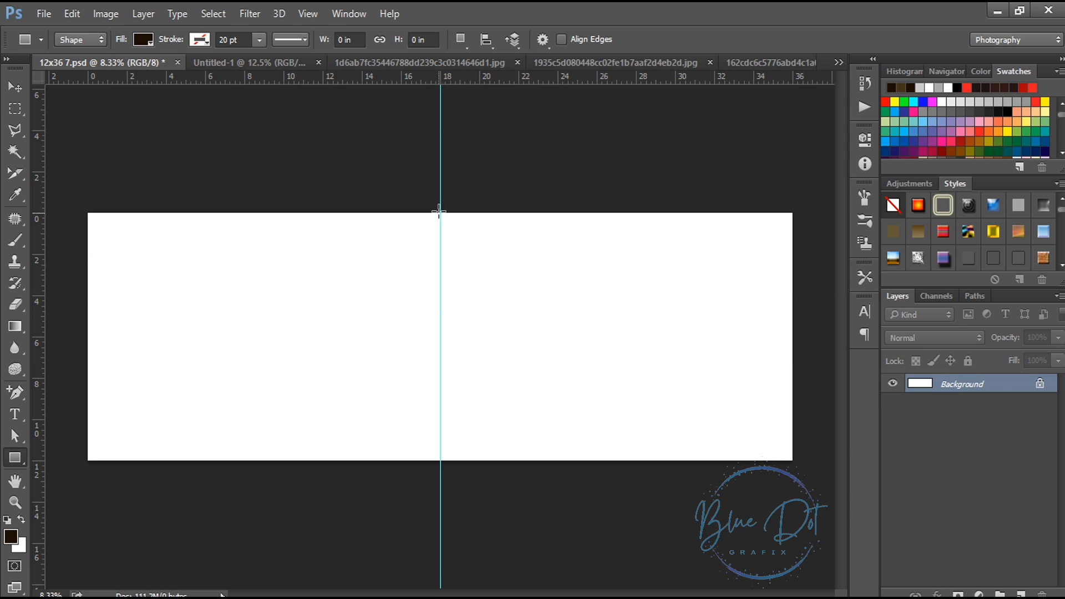
left_click_drag(440, 213, 773, 458)
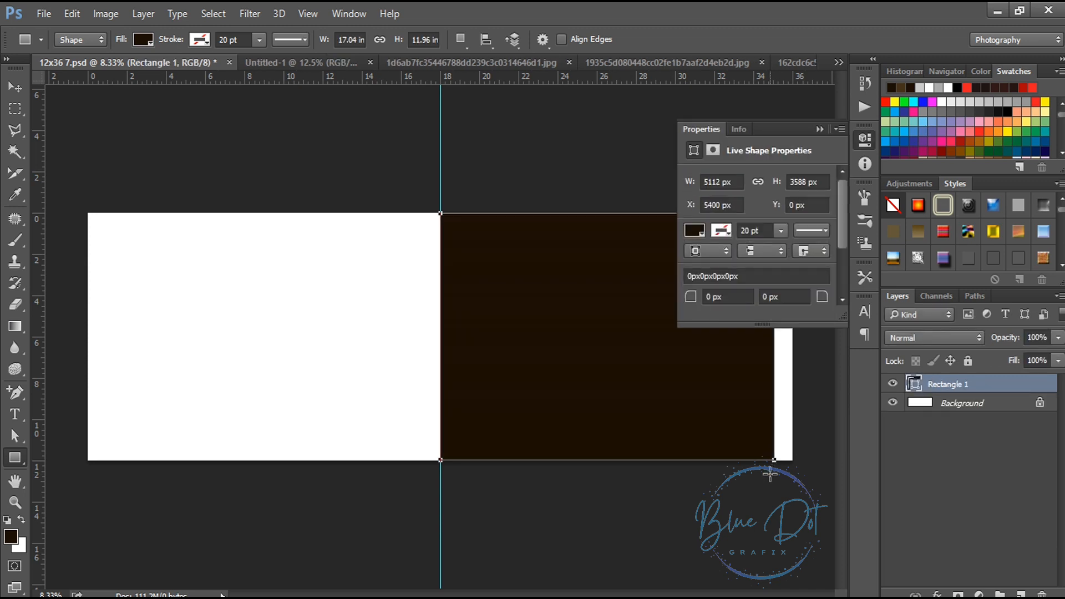
Stretch the dark rectangle slightly at its upper and lower edges so it spans the full canvas height
key("ctrl+t")
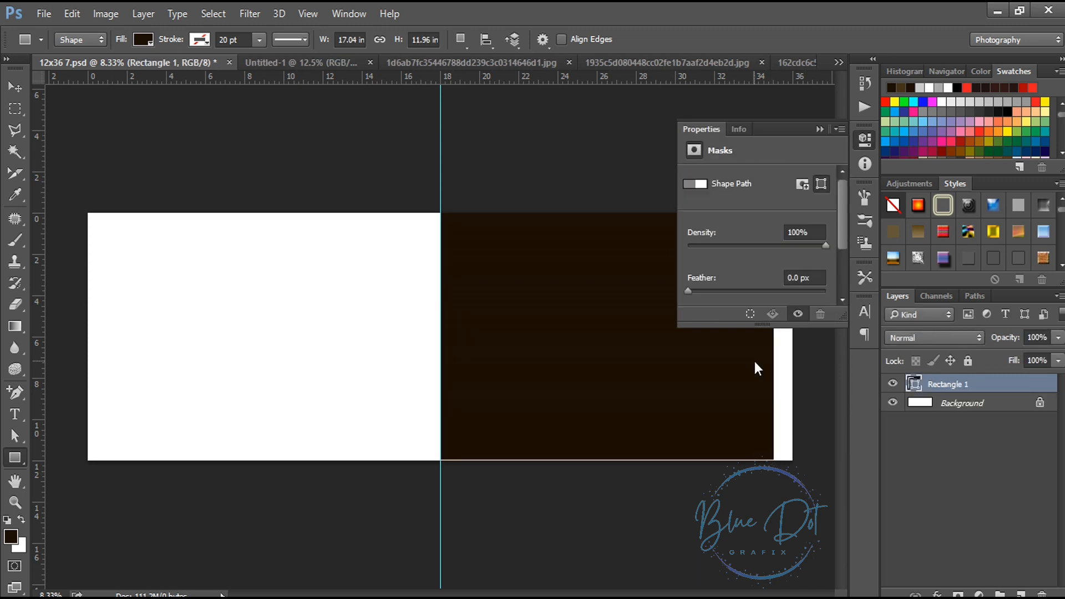
left_click(819, 129)
key("ctrl+t")
left_click_drag(604, 459, 604, 461)
left_click_drag(606, 213, 607, 212)
key("Return")
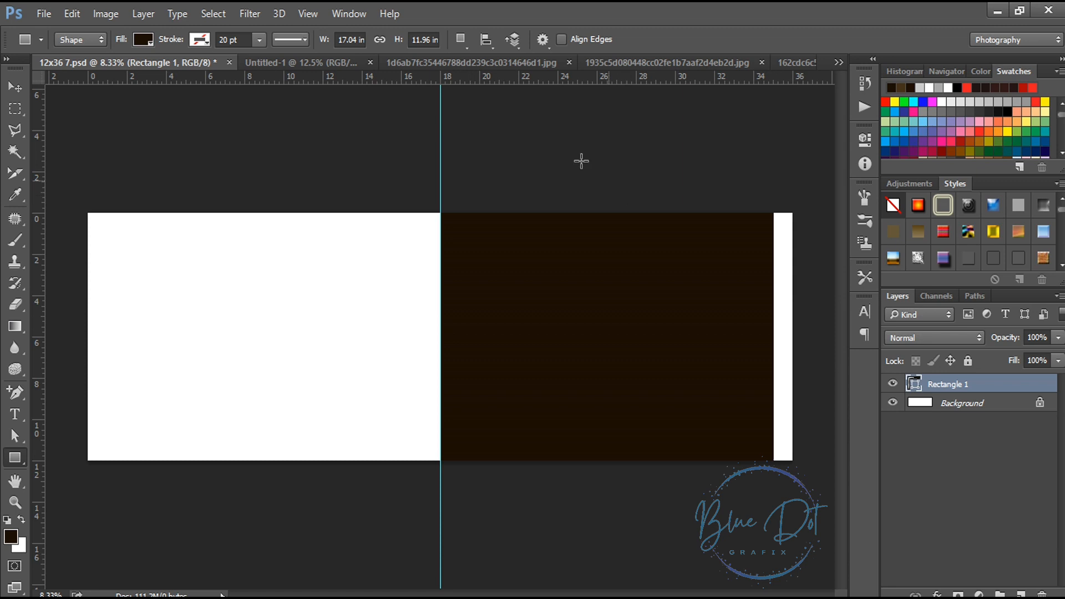
Paste the landscape groom photo into 12x36 7.psd, place it over the dark rectangle and clip it to that shape
left_click(460, 63)
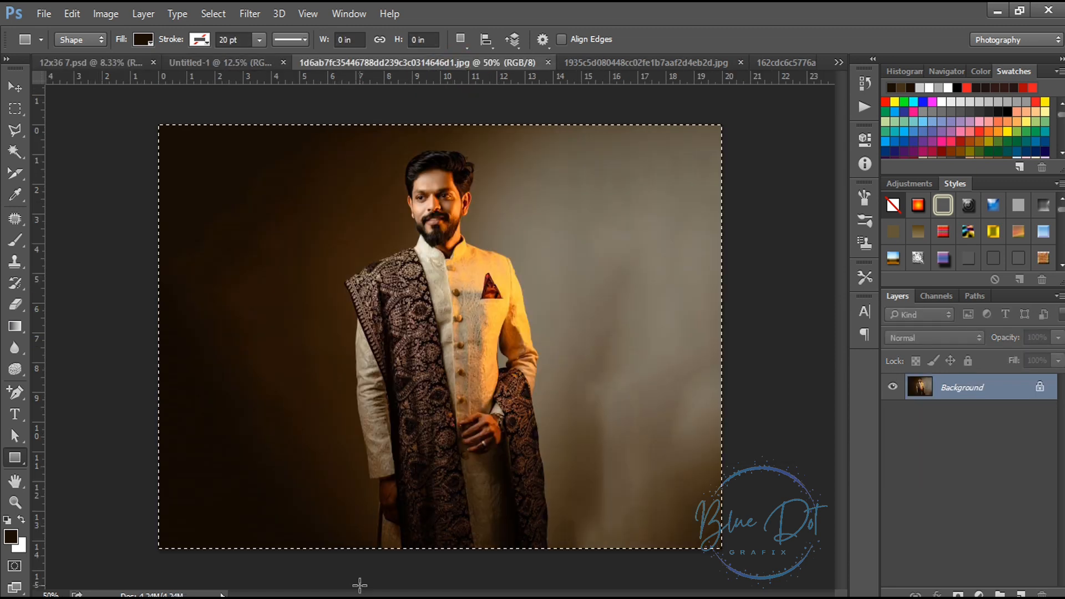
left_click(88, 64)
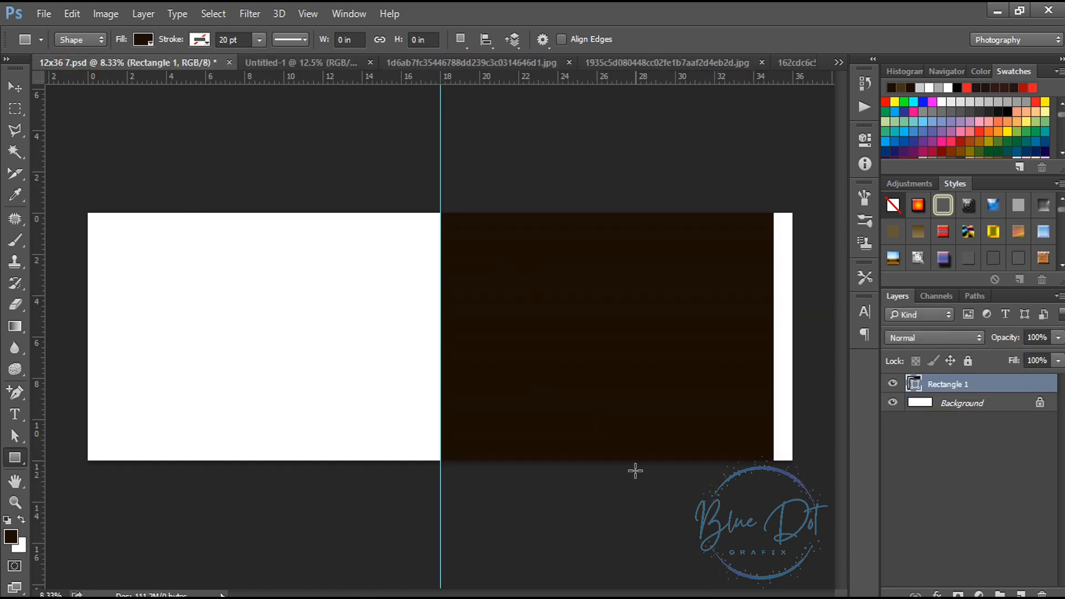
key("ctrl+v")
left_click(14, 86)
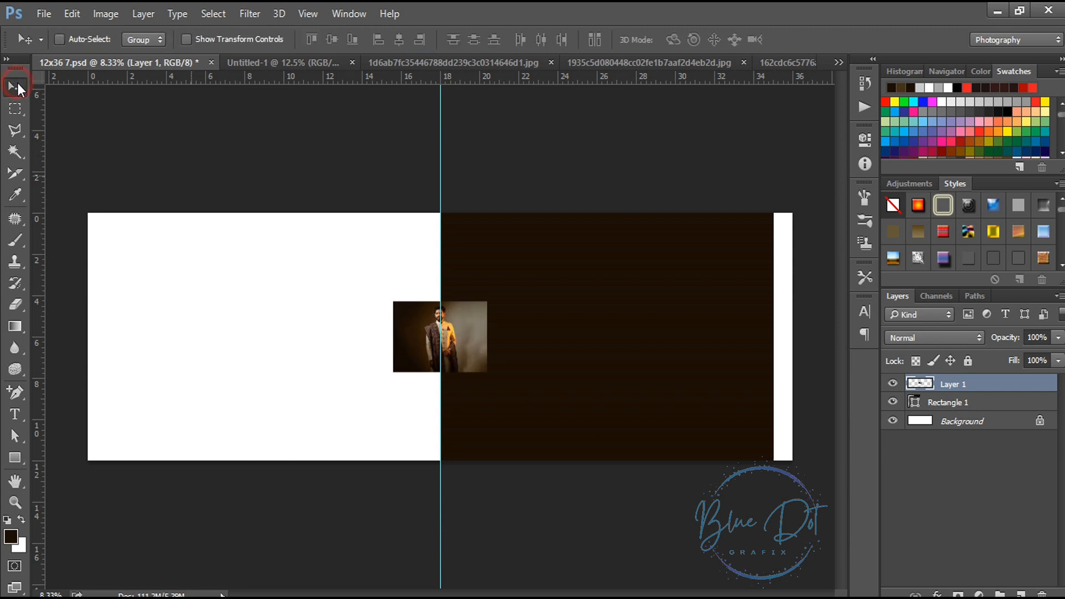
left_click_drag(476, 337, 649, 298)
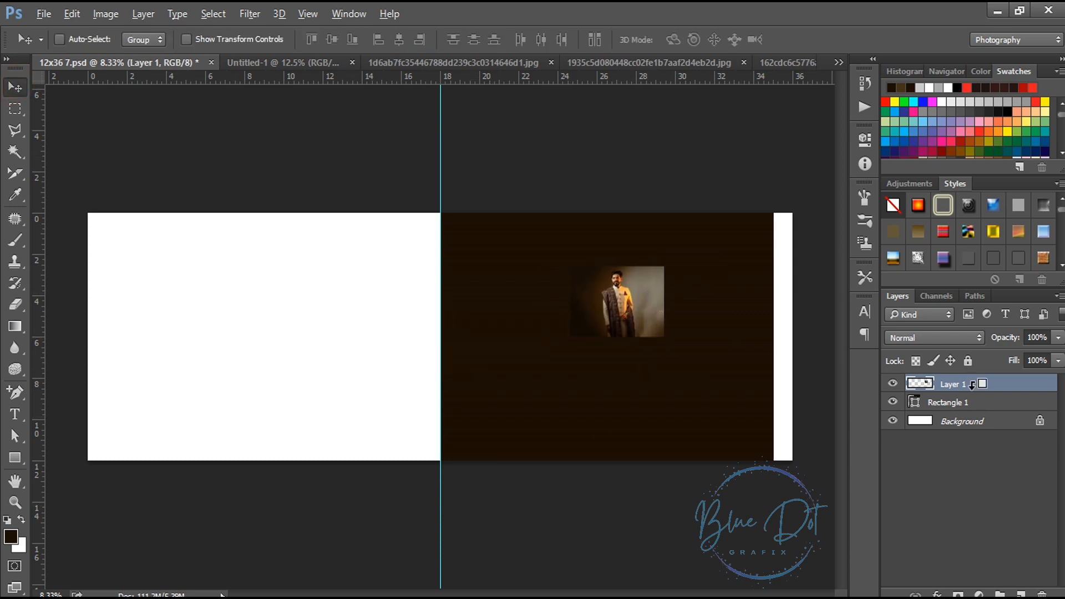
key("ctrl+alt+g")
Enlarge the clipped landscape photo to about 18.57 x 13.25 in and position it to cover the rectangle from the centre guide
key("ctrl+t")
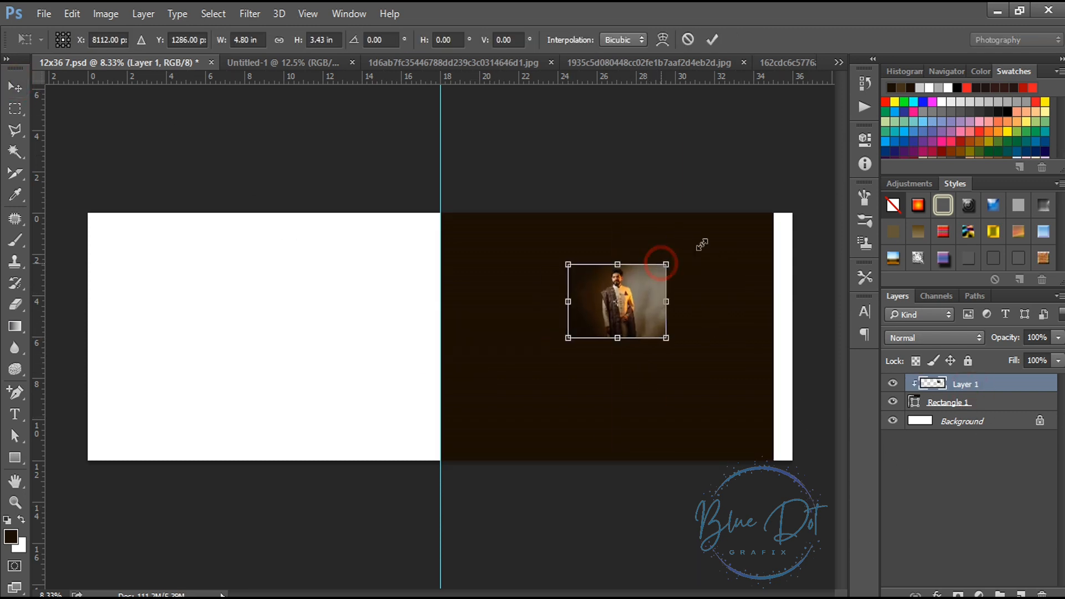
left_click_drag(664, 267, 665, 294)
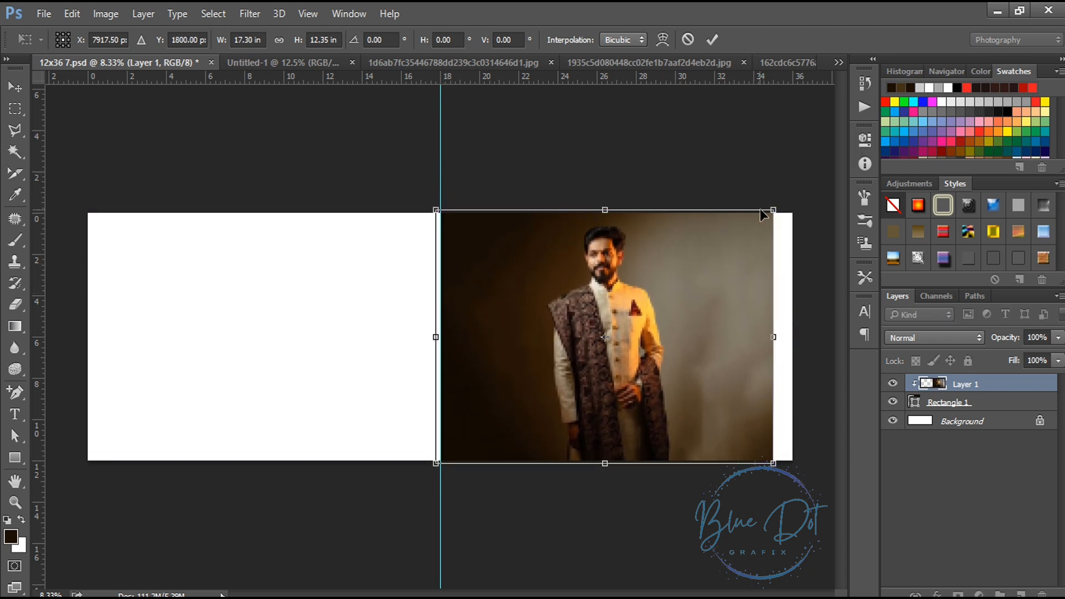
left_click_drag(767, 214, 770, 211)
left_click_drag(644, 275, 647, 283)
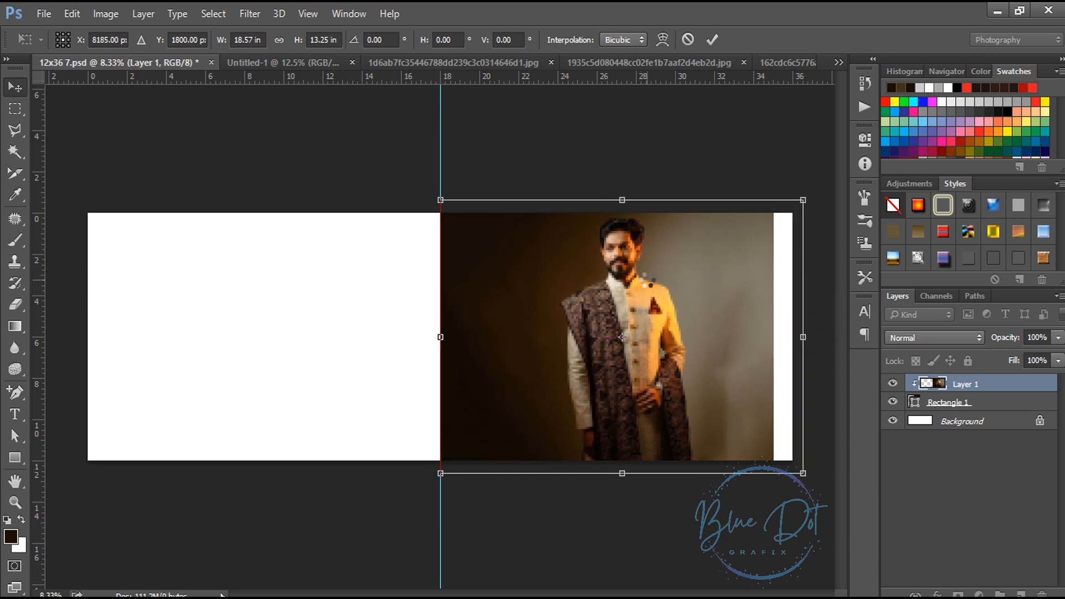
key("Return")
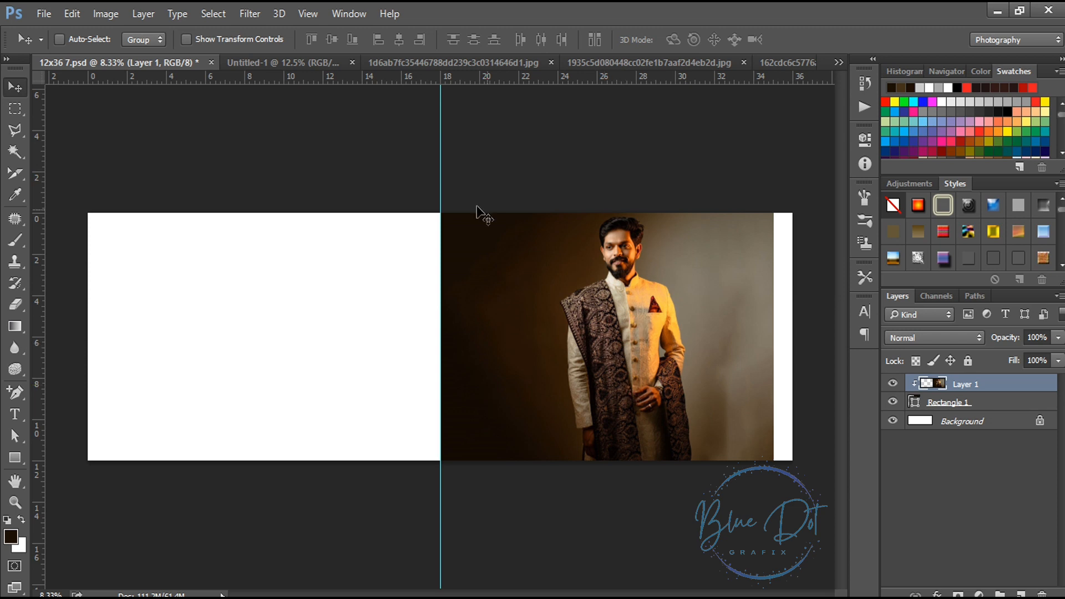
Create a rectangle 8.88 in wide and 10 in high on the blank left half of the canvas
left_click(15, 458)
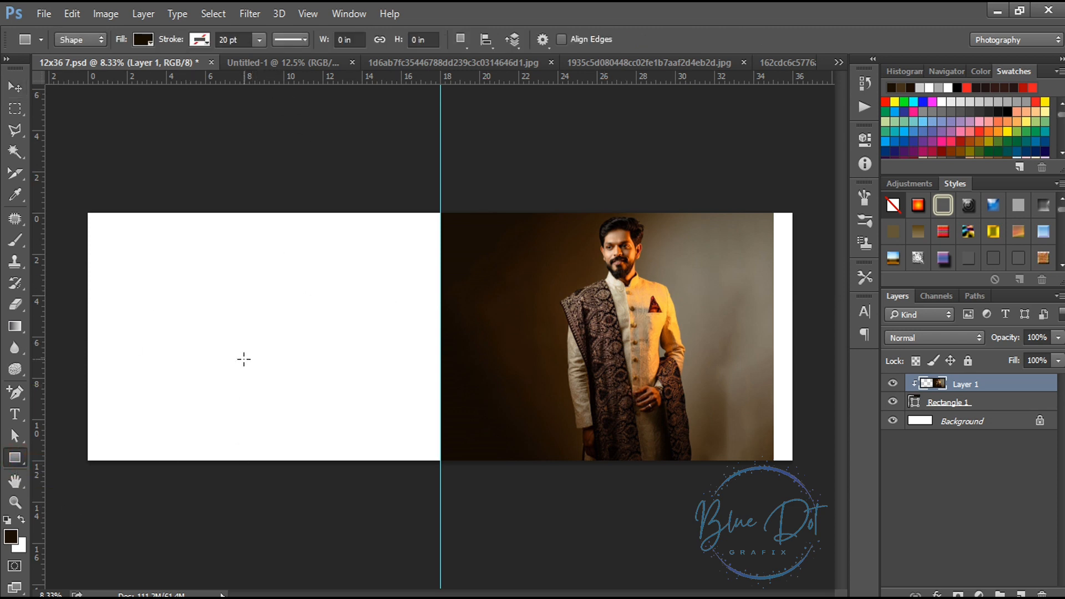
left_click(243, 359)
right_click(554, 207)
left_click(576, 233)
right_click(632, 207)
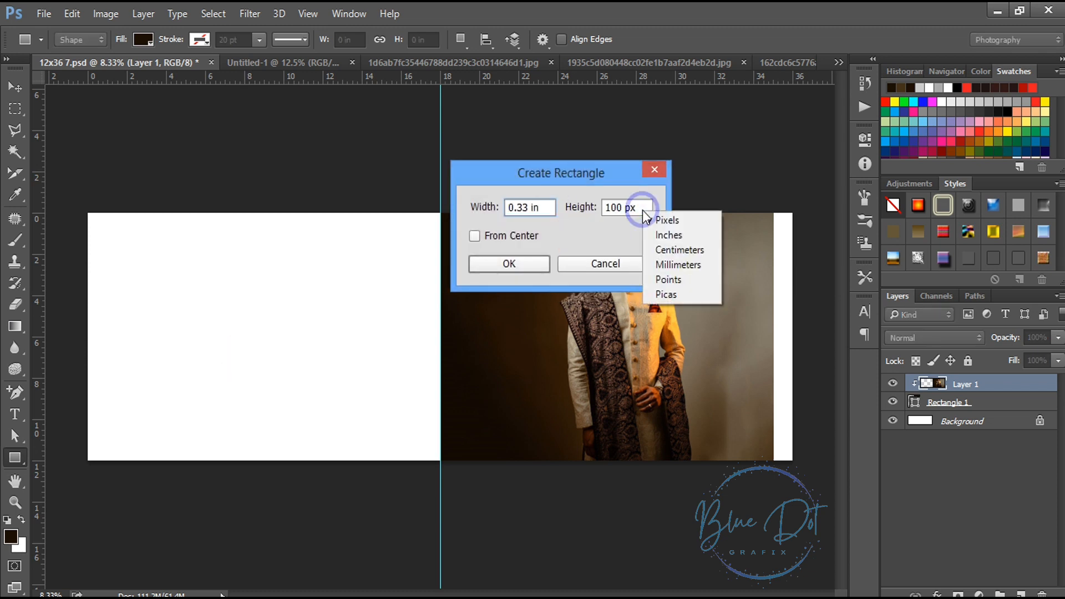
left_click(657, 232)
type("8.88")
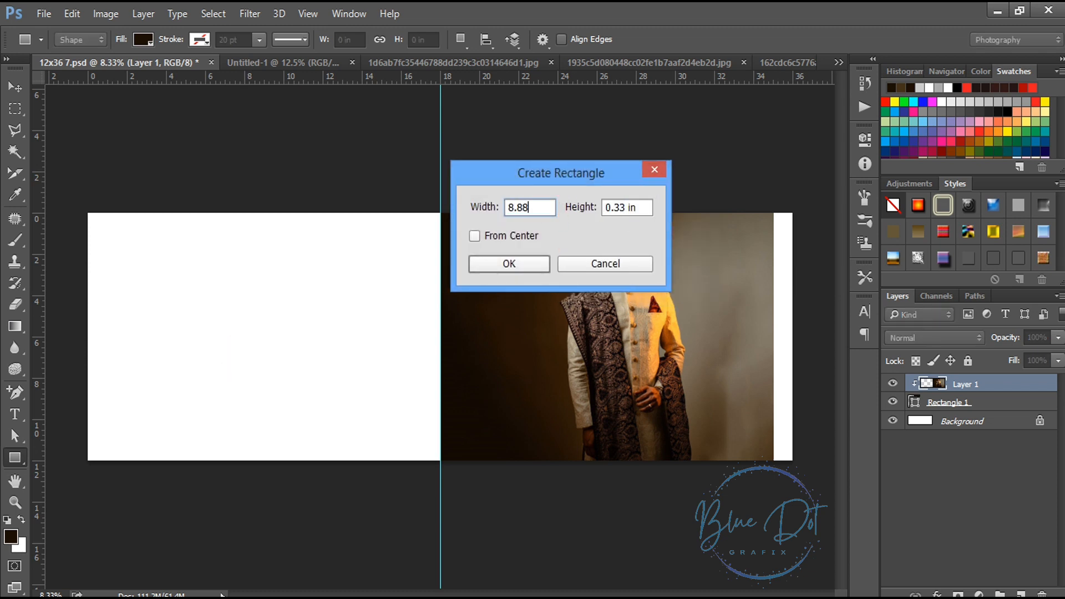
key("Tab")
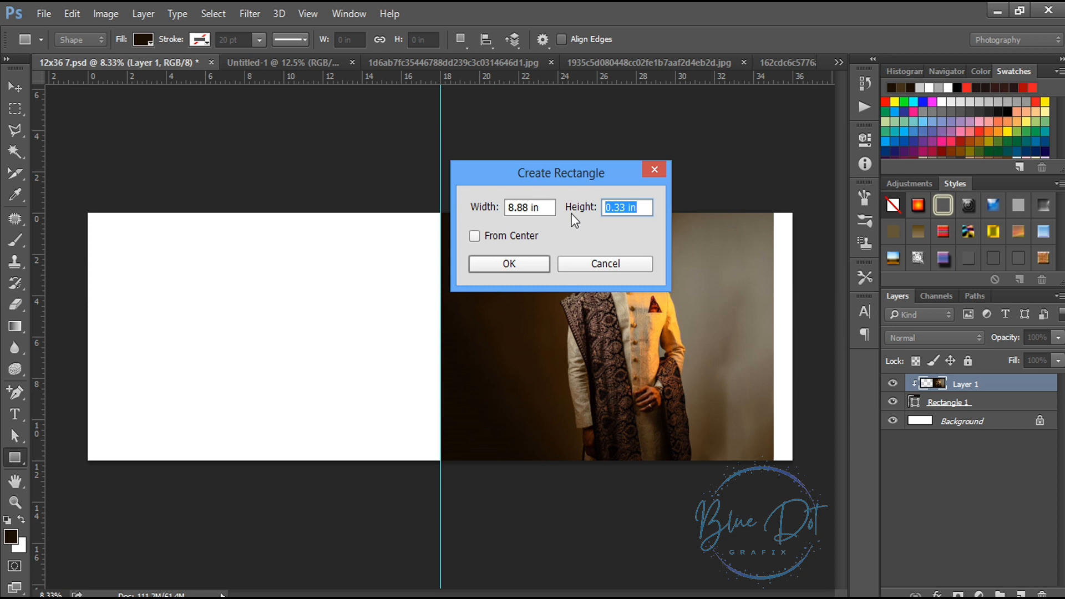
type("100")
key("Return")
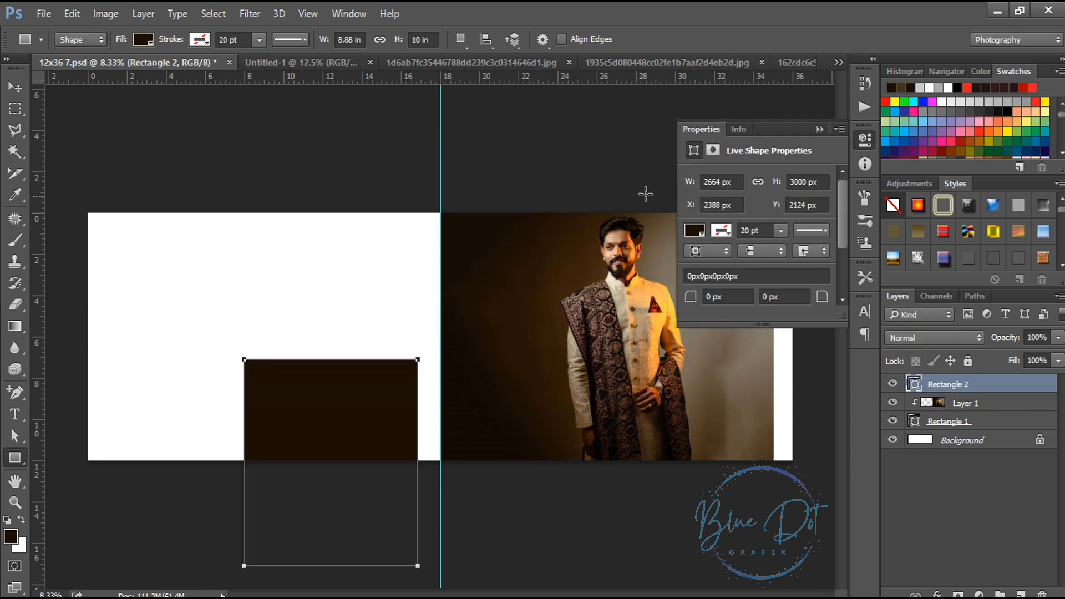
Align the 8.88 in wide rectangle with the canvas's upper-left corner and stretch it down to the full canvas height
left_click(819, 130)
key("v")
left_click_drag(268, 388, 122, 257)
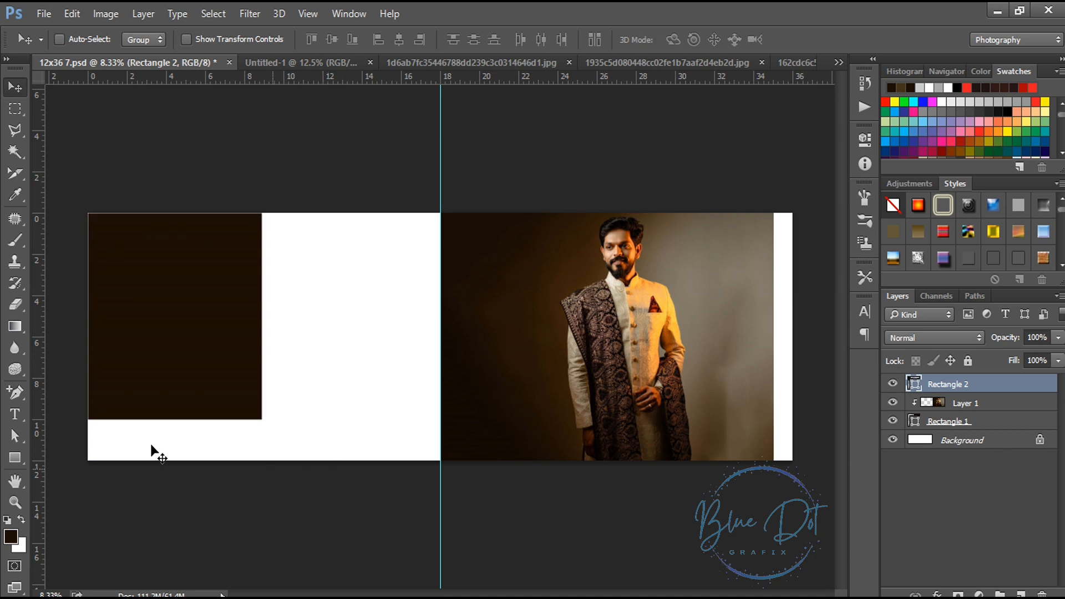
key("ctrl+t")
left_click_drag(175, 419, 175, 466)
key("Return")
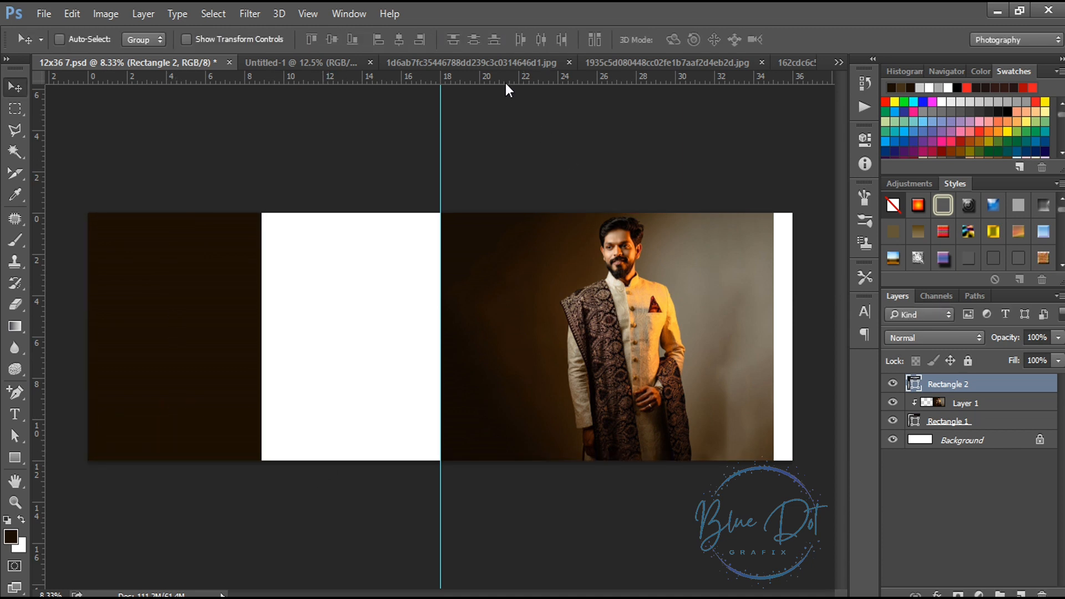
Copy the whole portrait-format groom photo into 12x36 7.psd, place it over the left rectangle and clip it to that shape
left_click(642, 63)
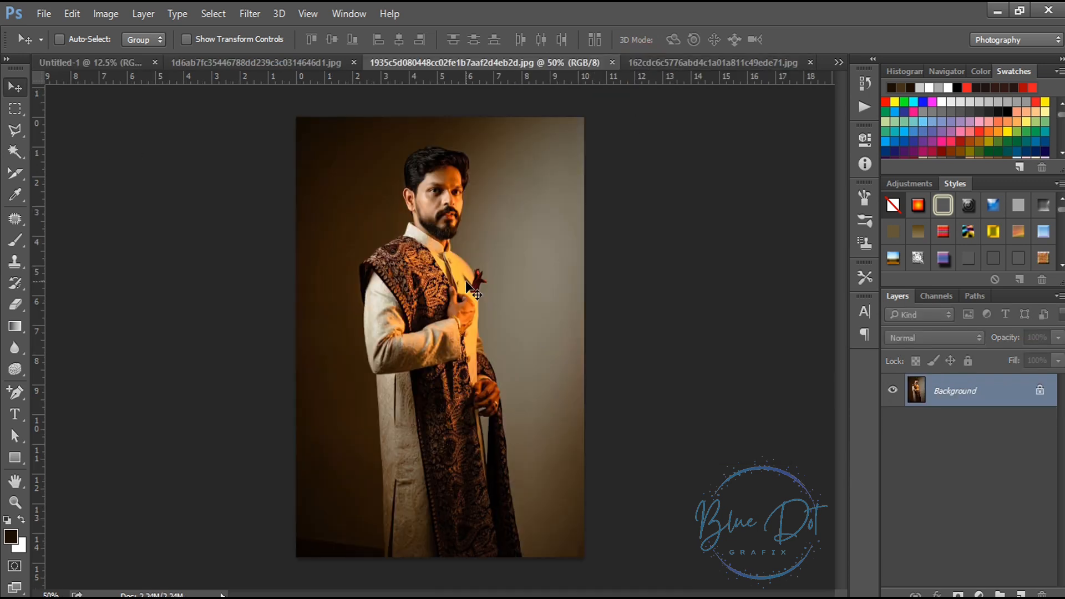
key("ctrl+a")
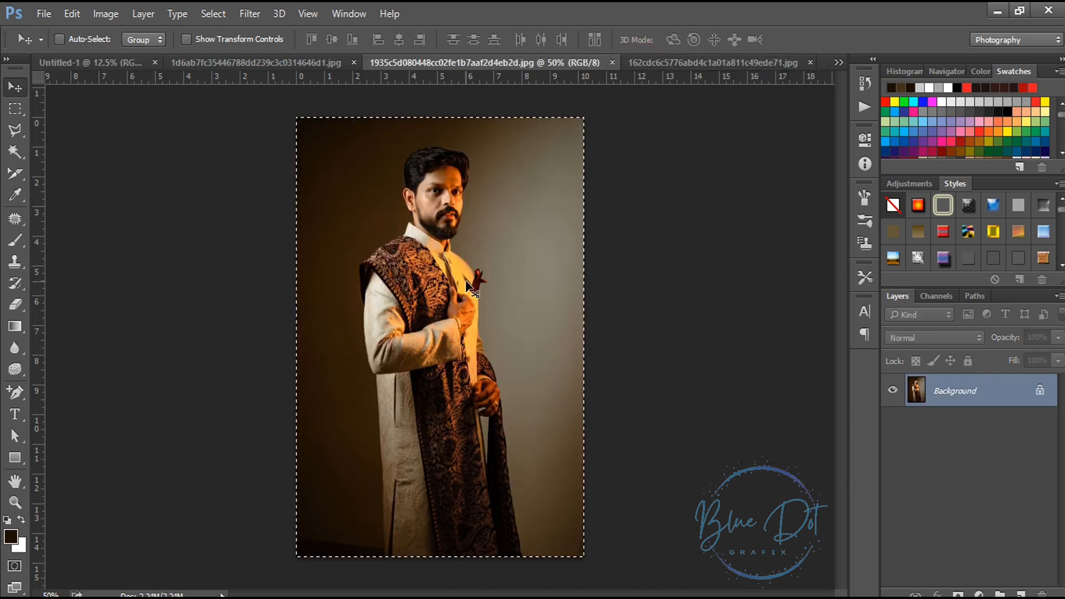
left_click(119, 61)
left_click(122, 62)
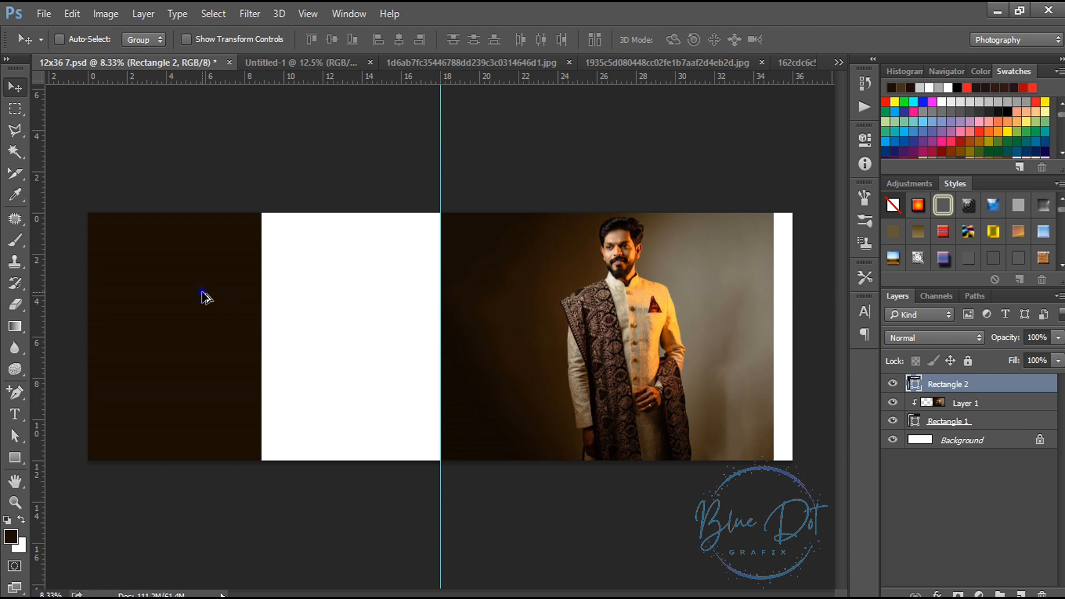
key("ctrl+v")
left_click_drag(434, 320, 188, 289)
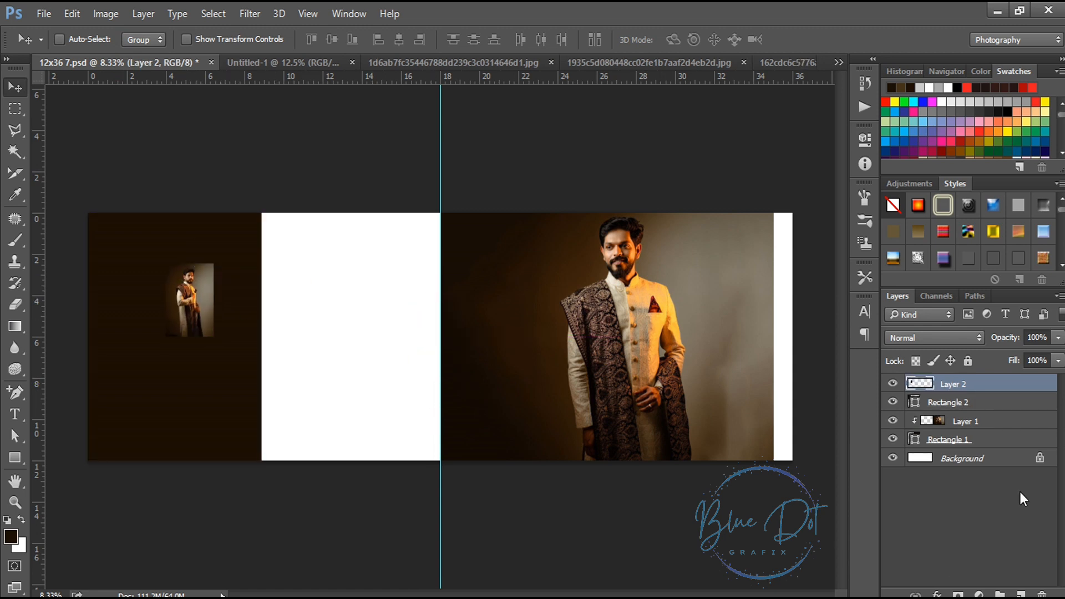
left_click(952, 386, "alt")
key("ctrl")
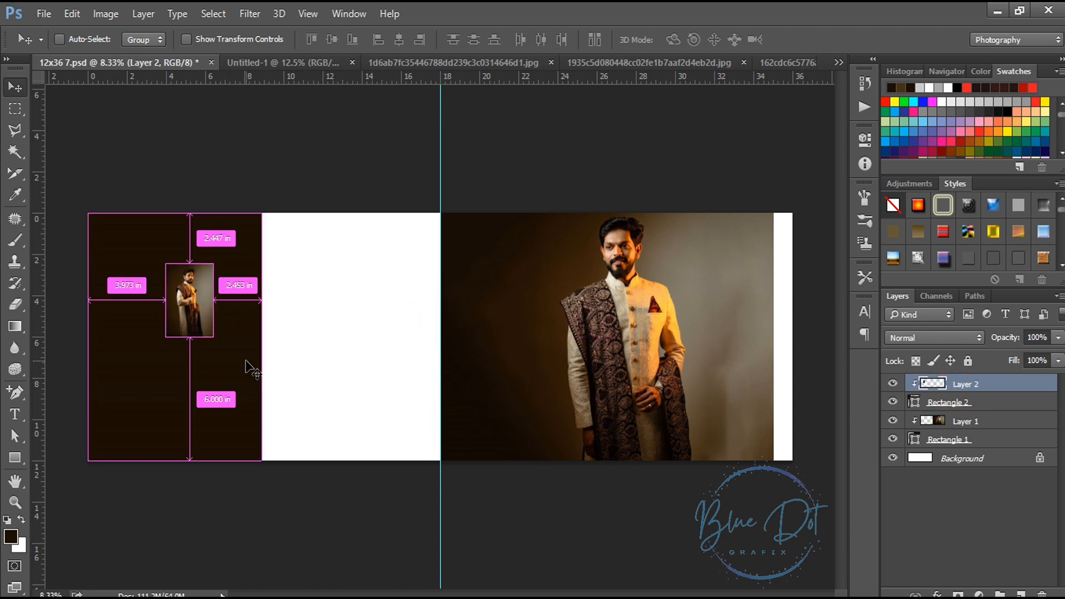
Enlarge the clipped portrait photo to about 10.79 x 15.62 in and position it to fill the left rectangle
key("ctrl+t")
left_click_drag(214, 263, 285, 156)
left_click_drag(199, 246, 178, 292)
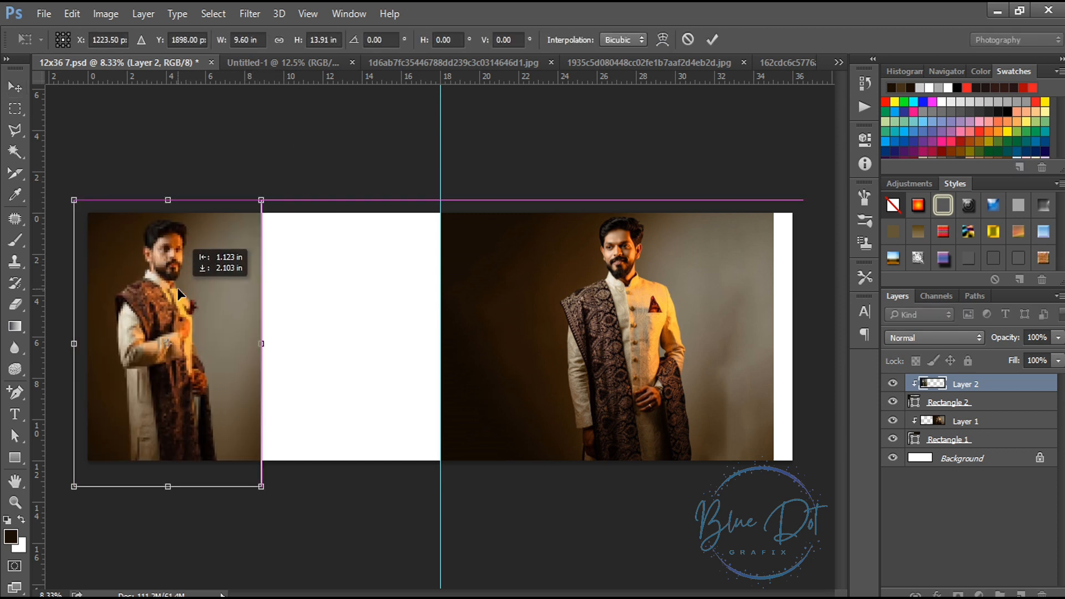
left_click_drag(262, 199, 272, 183)
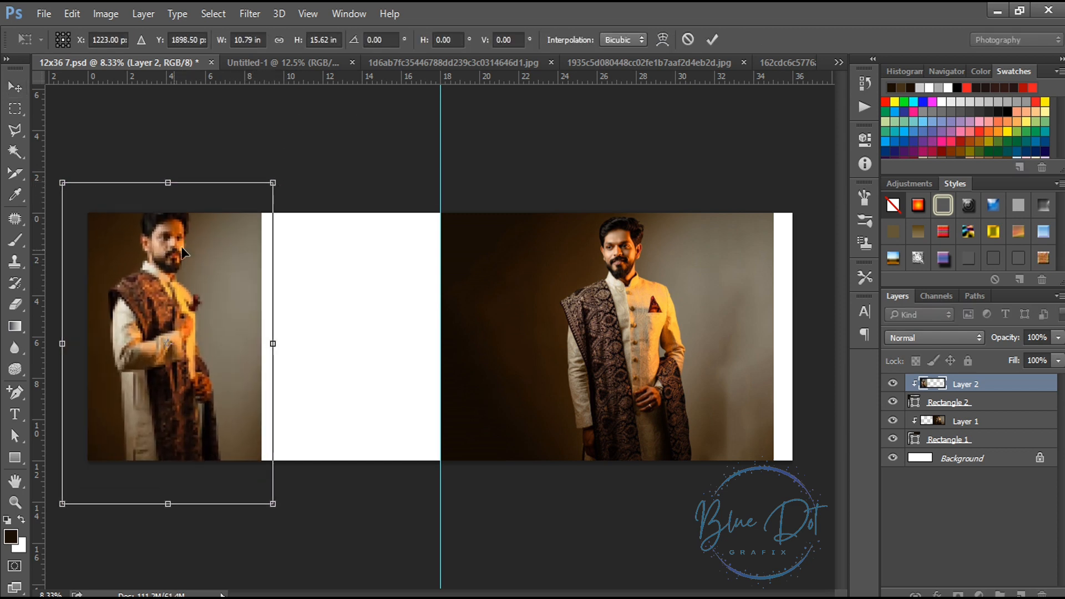
left_click_drag(181, 248, 165, 268)
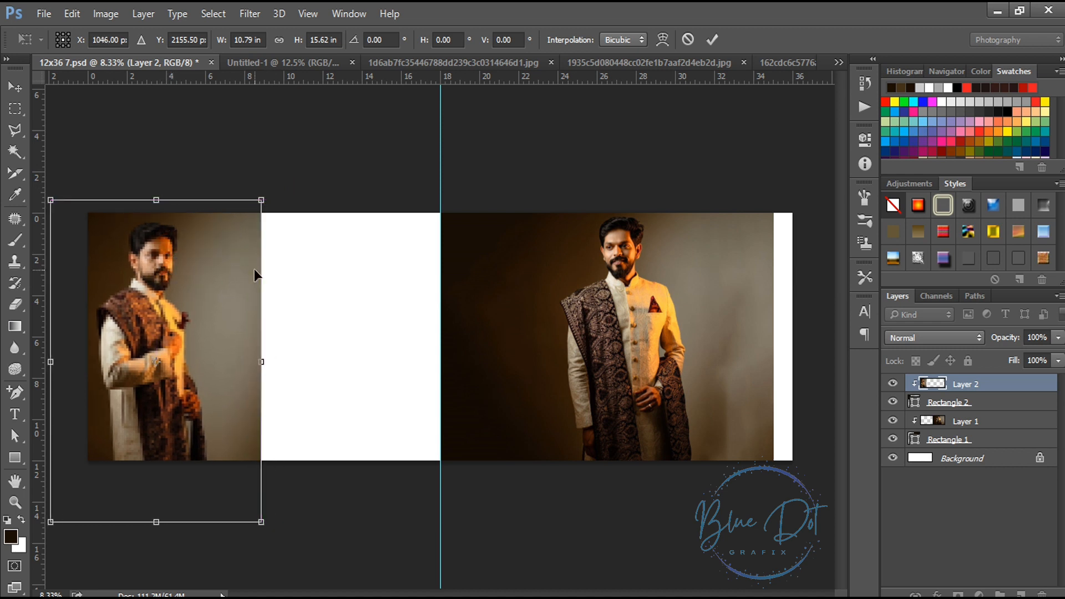
key("Return")
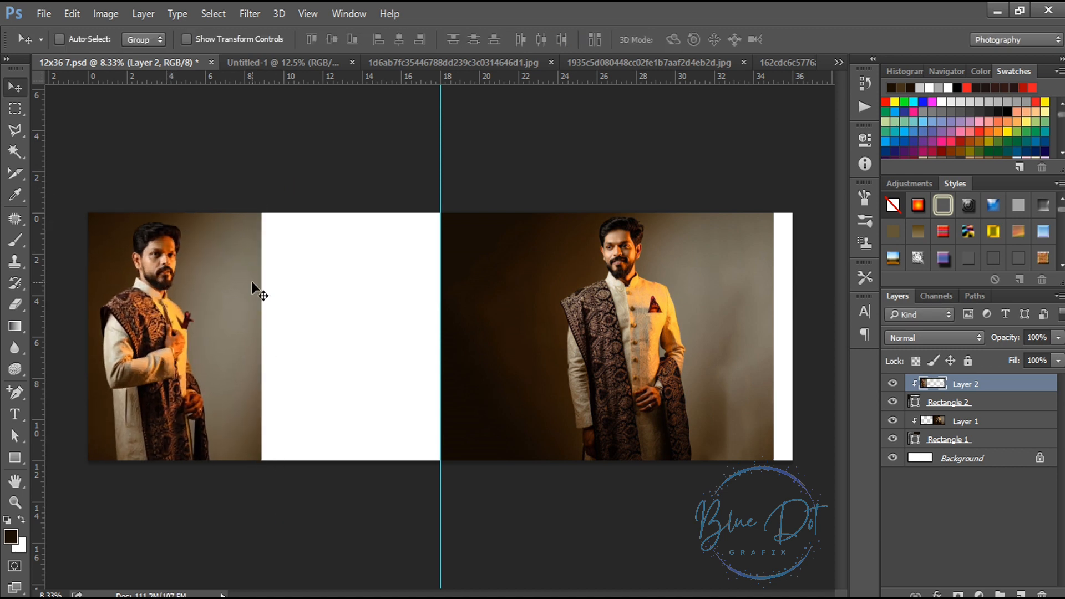
Nudge the portrait photo to the right until the groom sits closer to the middle of its rectangle
key("shift+Right")
key("shift+Right")
key("shift+Right")
key("shift+Right")
key("shift+Right")
key("shift+Right")
key("shift+Right")
key("shift+Right")
key("shift+Right")
key("shift+Right")
key("shift+Right")
key("shift+Right")
key("shift+Right")
key("shift+Right")
key("shift+Right")
key("shift+Right")
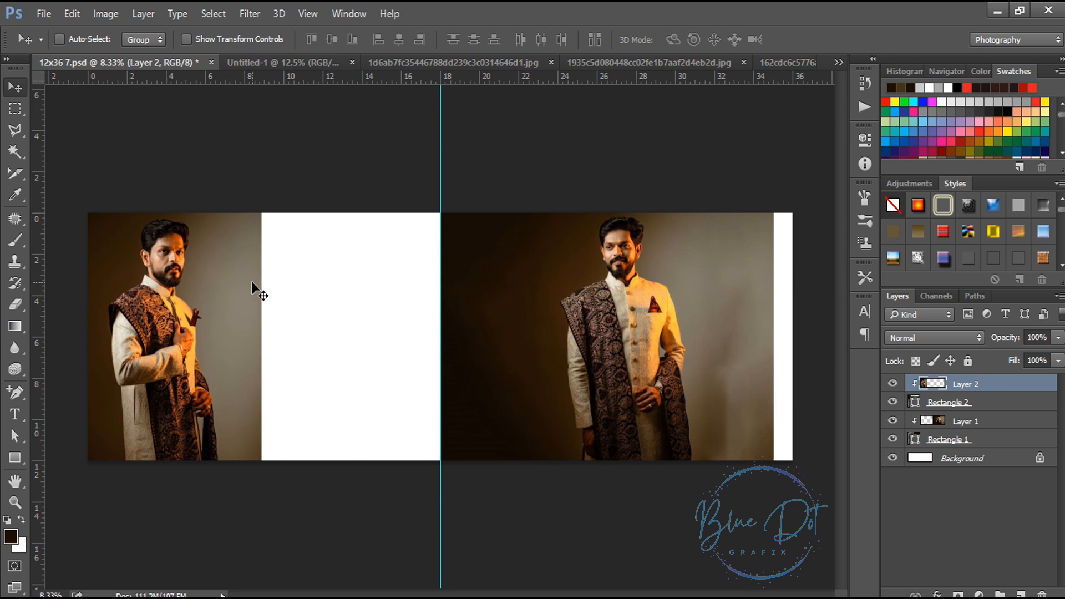
key("shift+Right")
key("shift+Right")
key("shift+Right")
key("shift+Right")
key("shift+Right")
key("shift+Right")
key("shift+Right")
key("shift+Right")
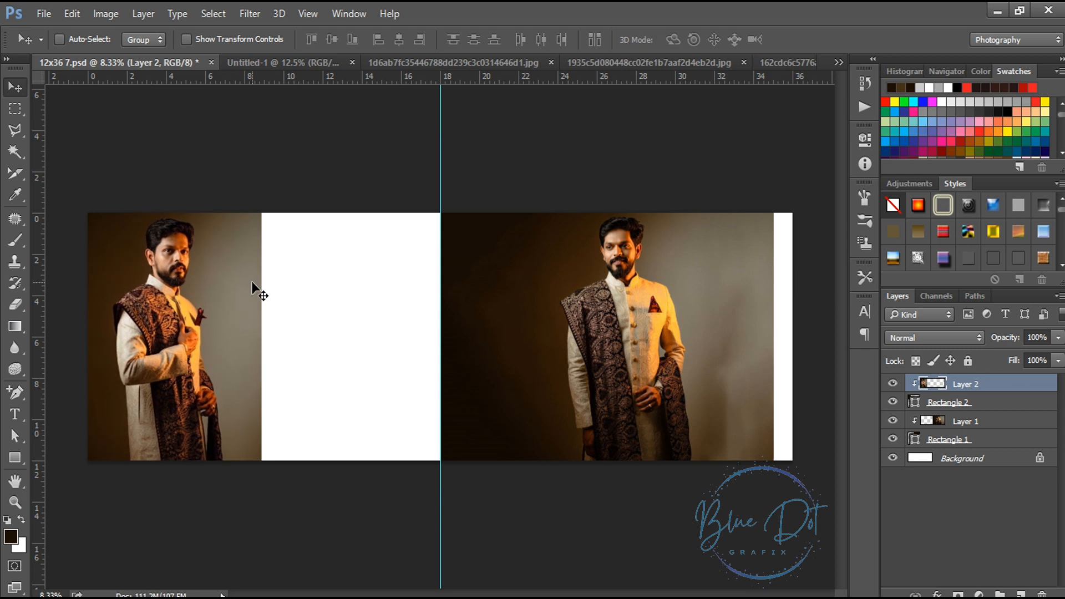
Create a dark-filled rectangle 8.12 in wide and 7.28 in high as a new shape
left_click(16, 458)
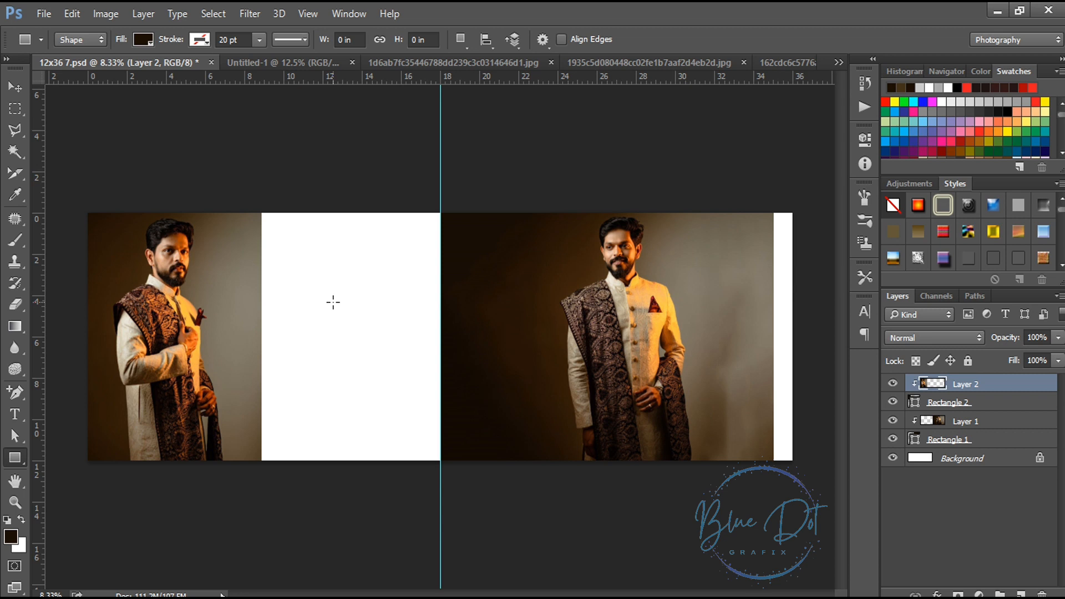
left_click(333, 302)
right_click(549, 207)
left_click(571, 229)
right_click(642, 213)
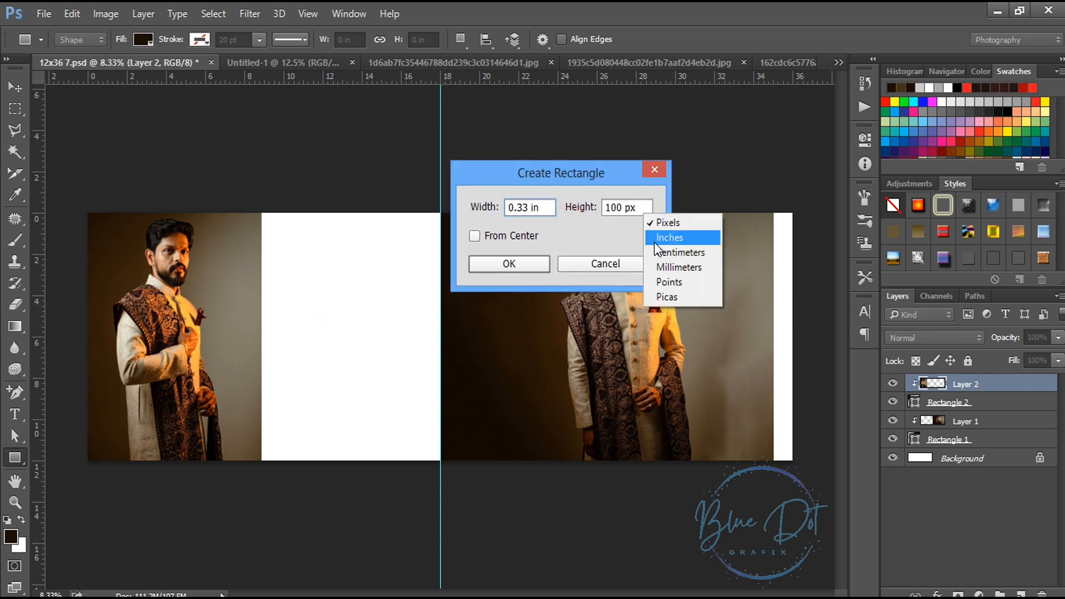
left_click(654, 238)
type("8.12")
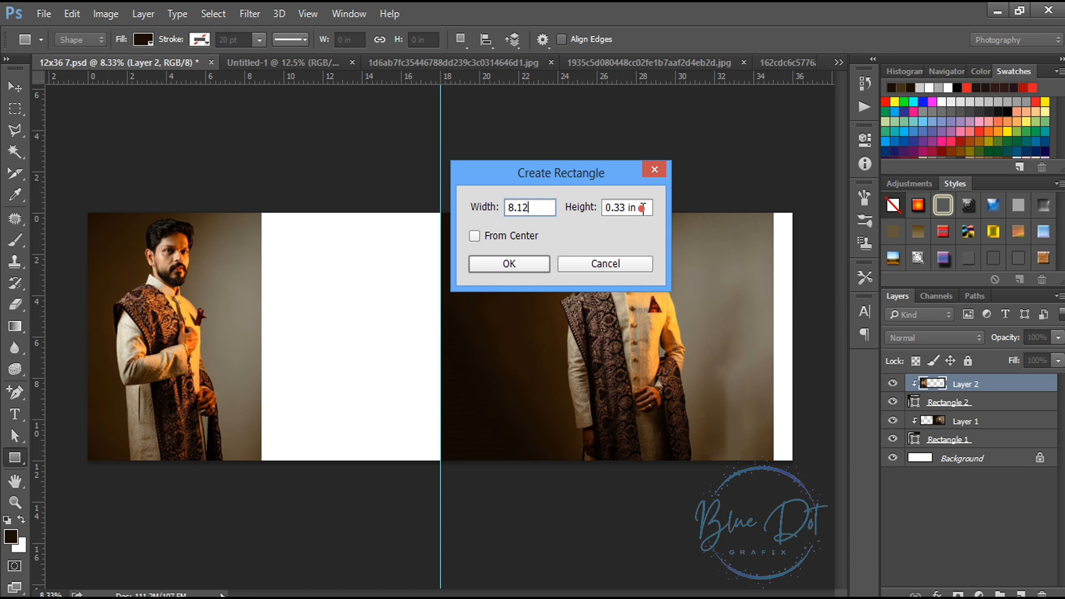
key("Tab")
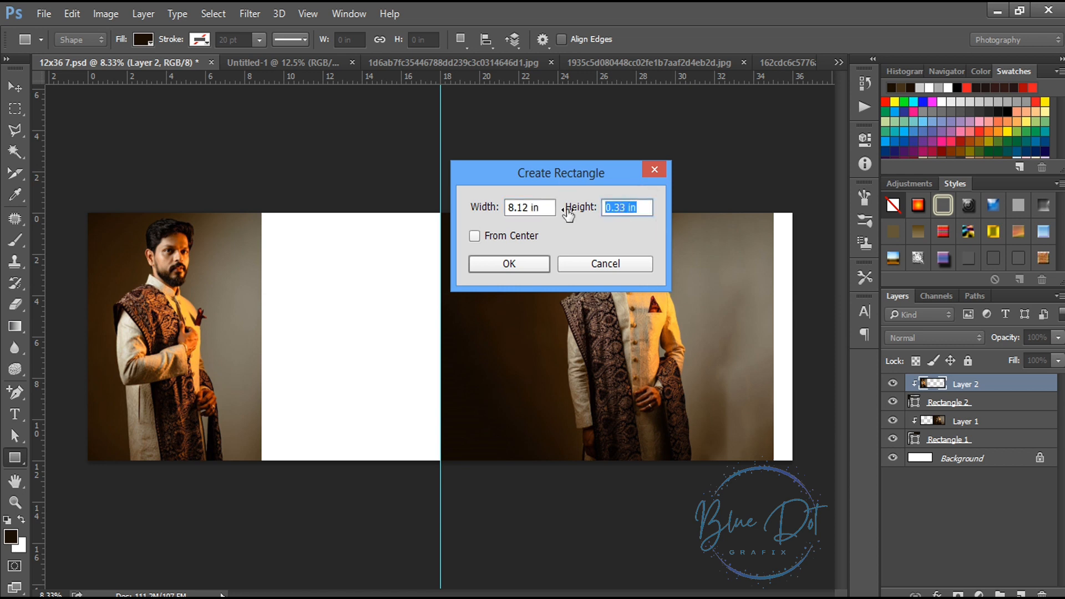
type("7.28")
left_click(519, 266)
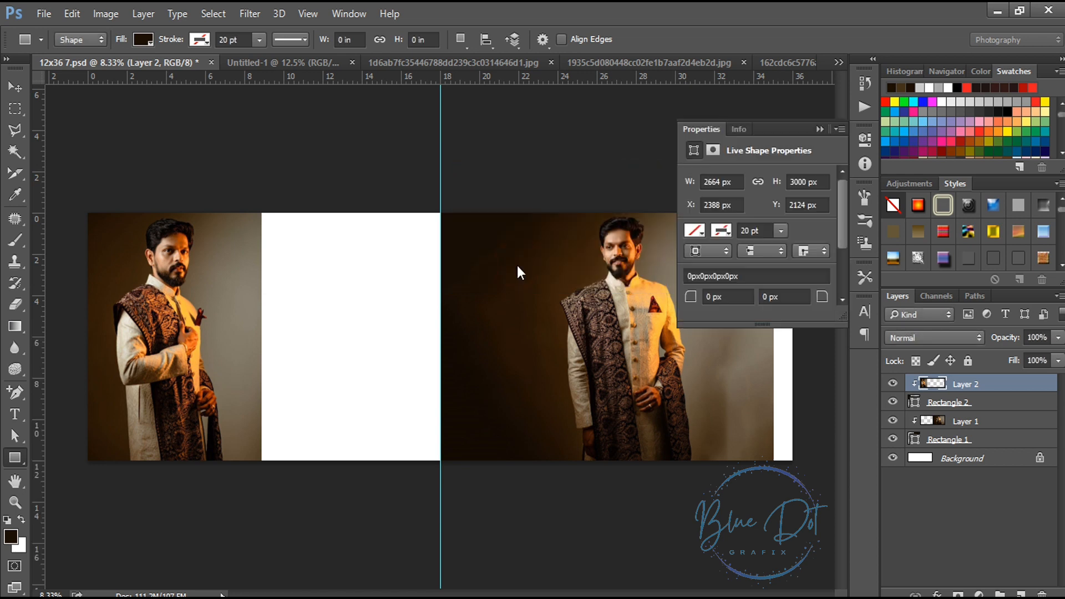
left_click(815, 131)
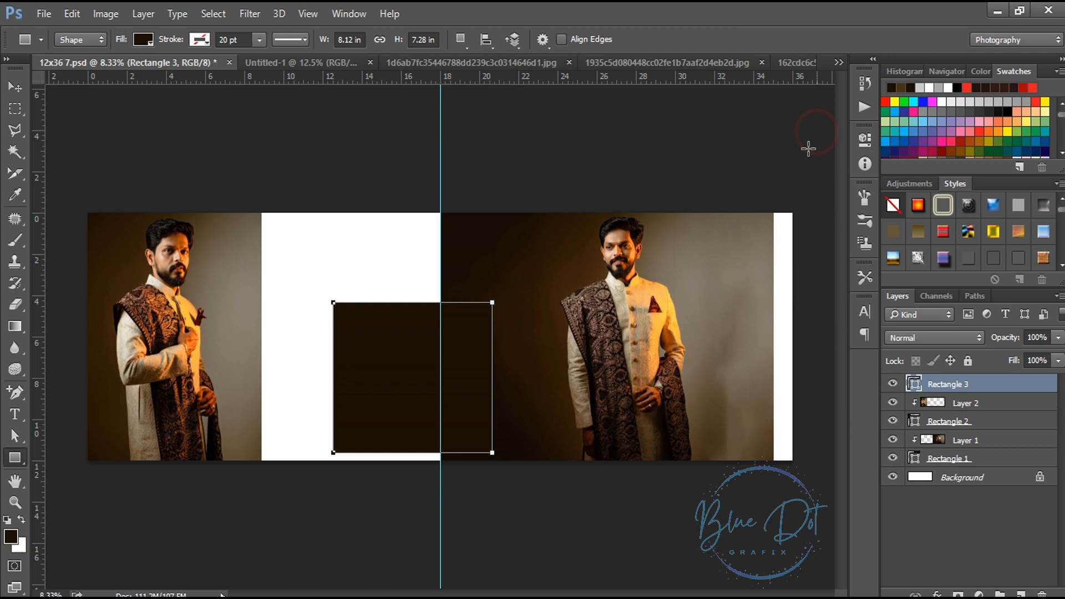
Move the new rectangle into the white gap between the two photos, leaving a narrow margin below the canvas's upper edge
left_click(15, 87)
left_click_drag(368, 372, 309, 290)
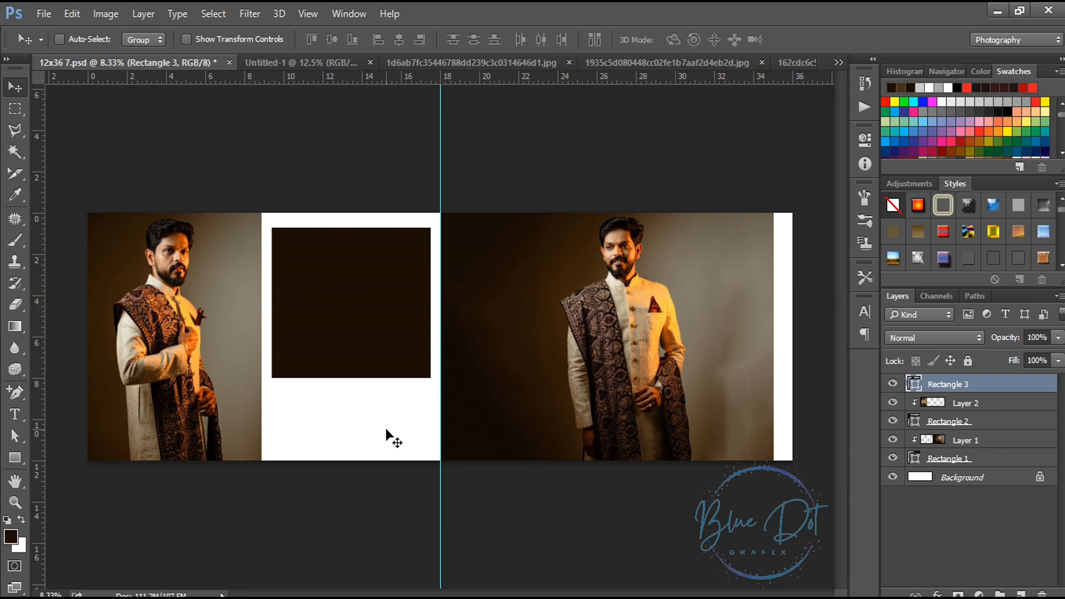
key("ctrl")
key("ctrl+shift+Up")
key("ctrl+shift+Up")
key("ctrl+shift+Up")
key("ctrl+shift+Up")
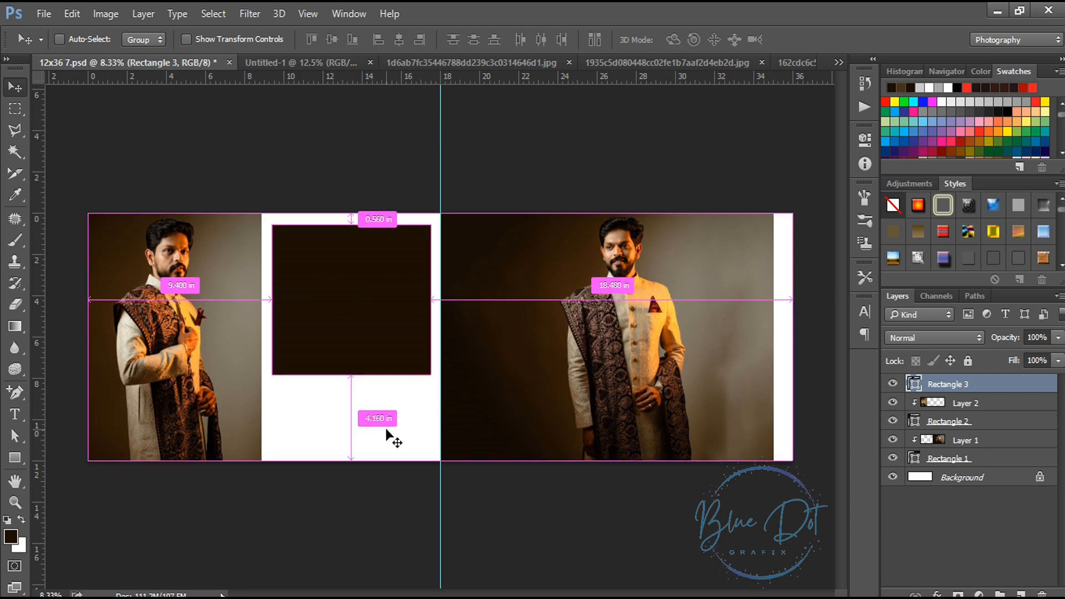
key("ctrl")
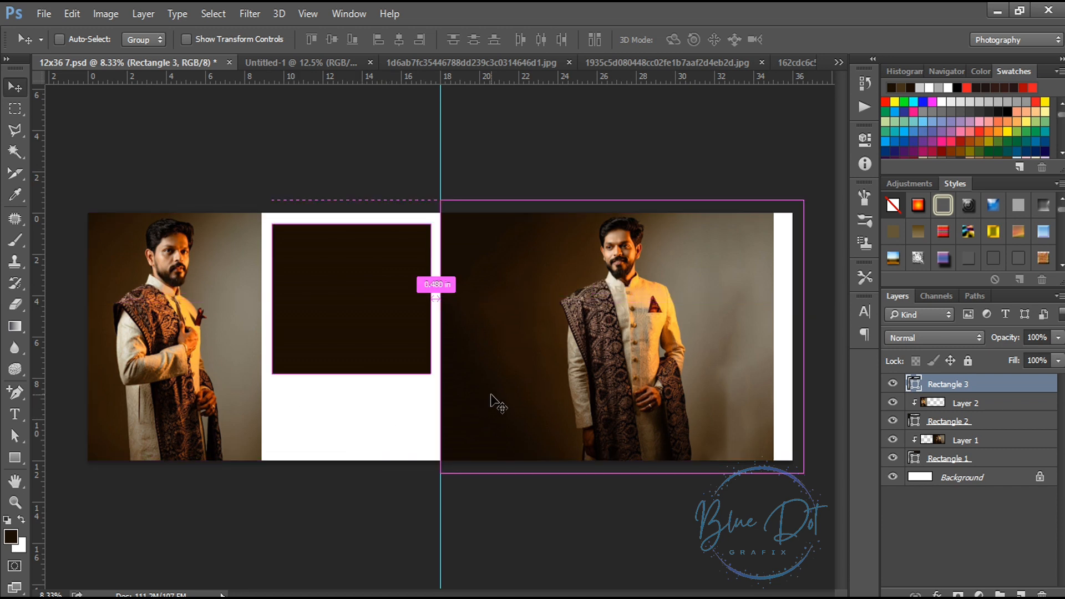
key("ctrl")
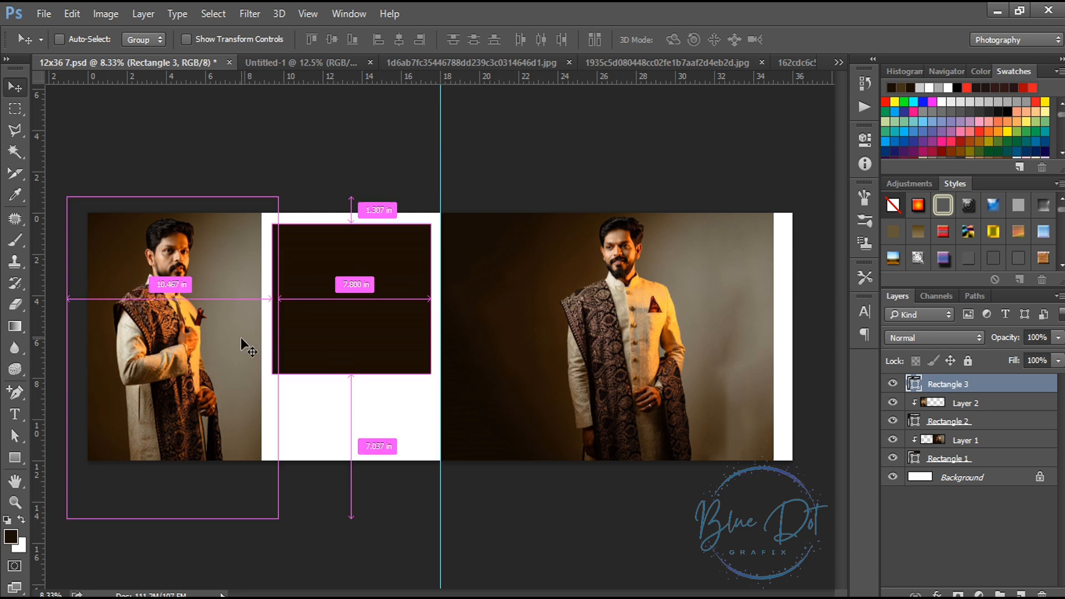
Fine-tune the new rectangle's position in the white gap and raise it slightly closer to the canvas's upper edge
key("ctrl")
key("ctrl+Down")
key("ctrl+Left")
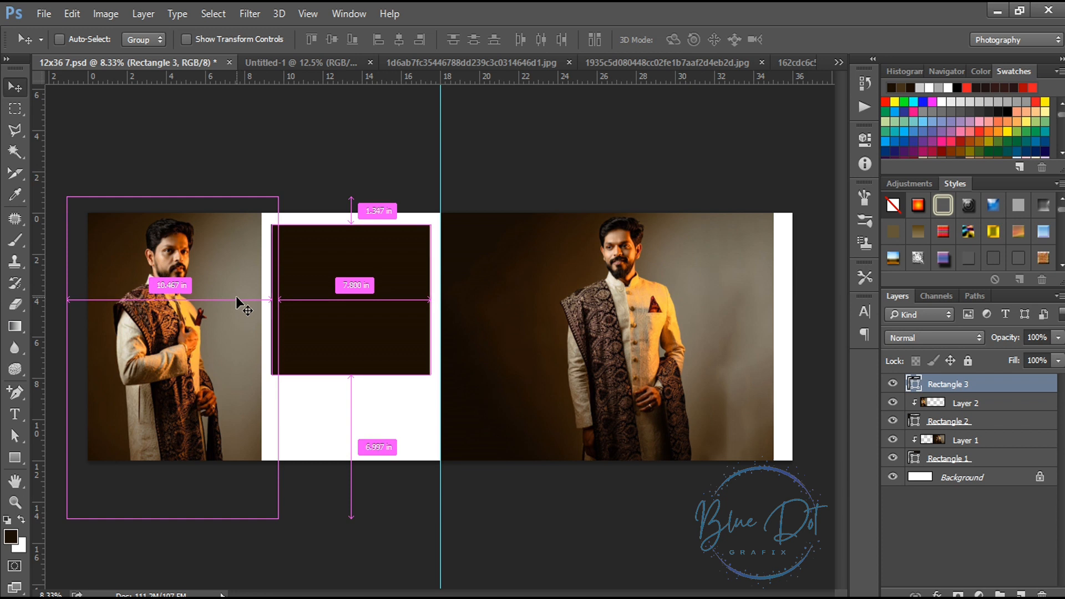
key("ctrl+Right")
key("ctrl+Right")
key("ctrl+Left")
key("ctrl+Left")
key("ctrl+Right")
key("ctrl+Right")
key("ctrl+Down")
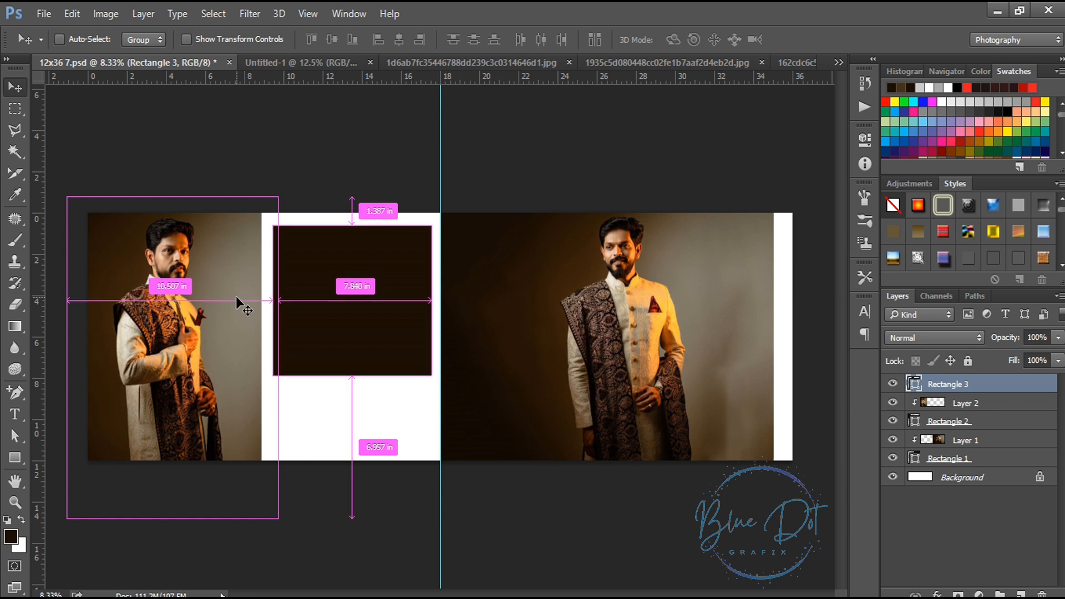
key("Up")
key("Up")
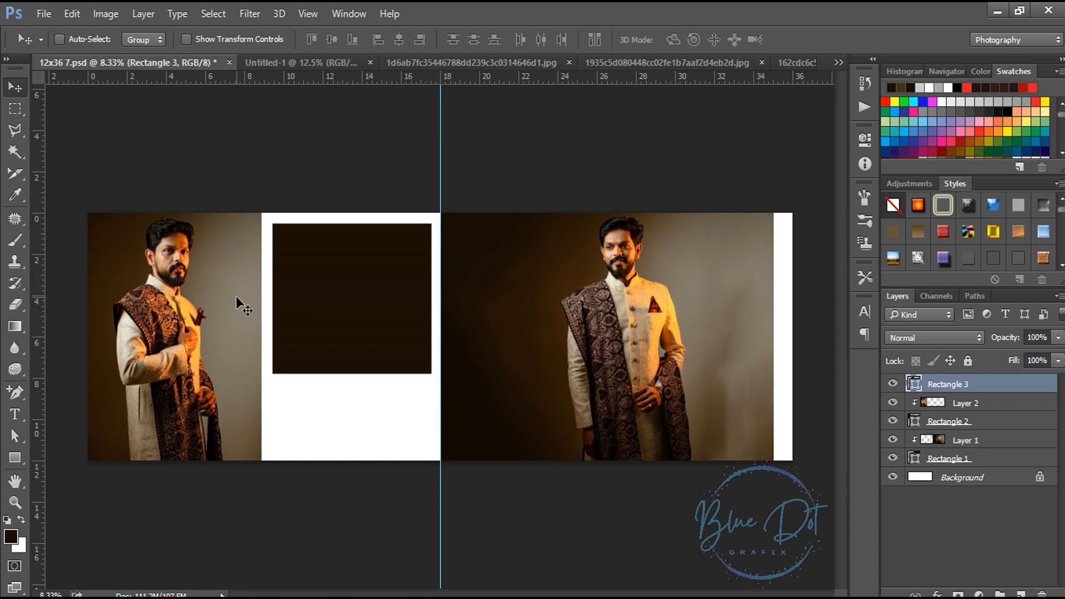
key("Up")
key("Up")
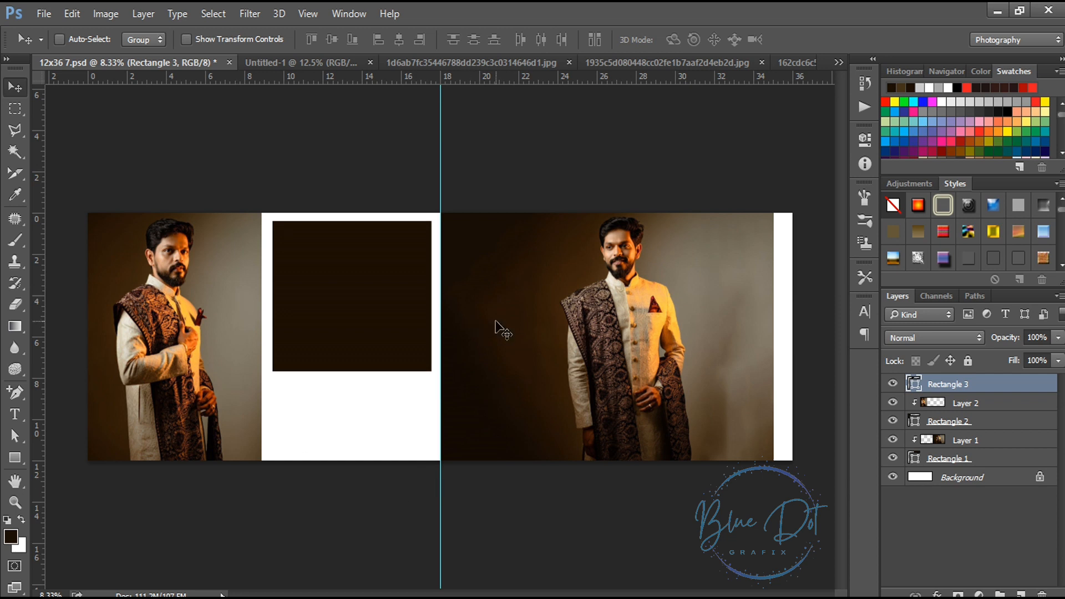
Shift the large photo on Layer 1 together with Rectangle 1 slightly right, off the centre guide
left_click(965, 438)
left_click(958, 458, "shift")
key("shift+Right")
key("shift+Right")
key("shift+Right")
key("shift+Right")
key("shift+Right")
key("shift+Right")
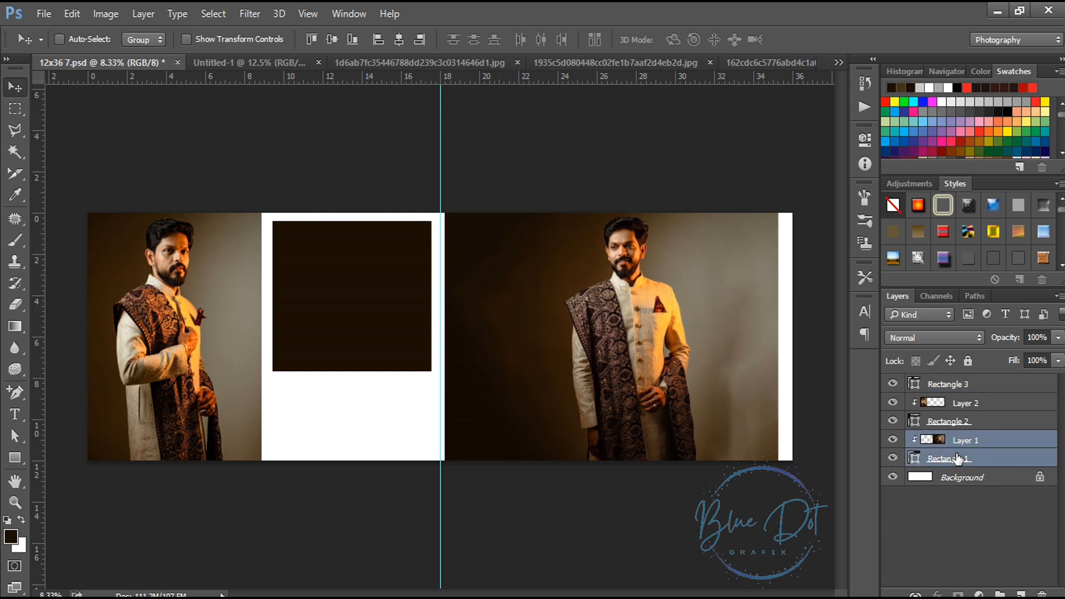
key("shift+Left")
key("shift+Right")
Nudge Rectangle 3 slightly right to balance the white margins between the two photos
left_click(335, 319, "ctrl")
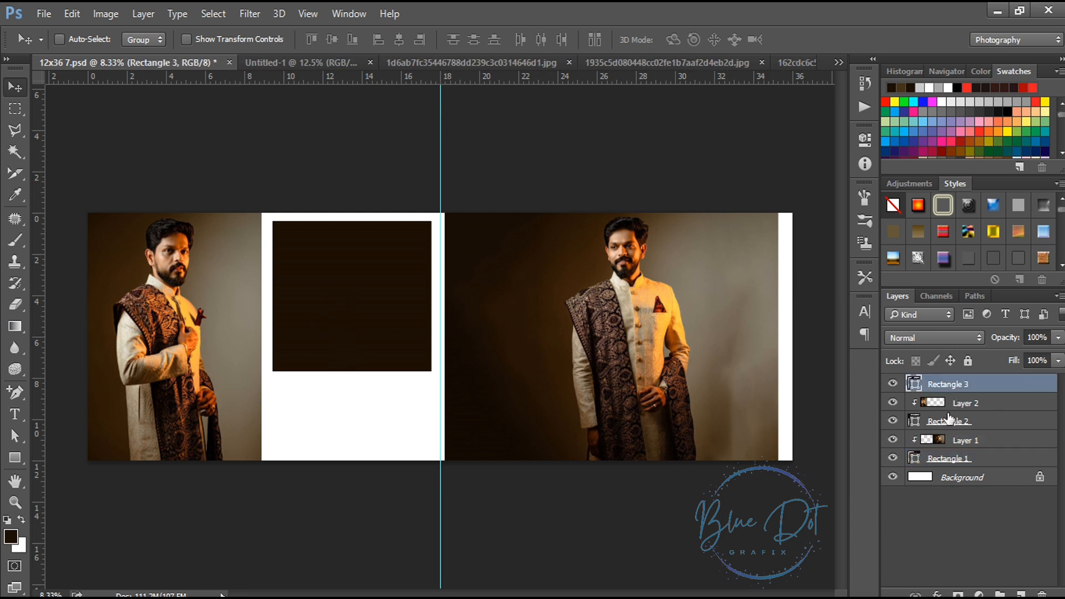
key("shift+Right")
key("shift+Right")
key("shift+Right")
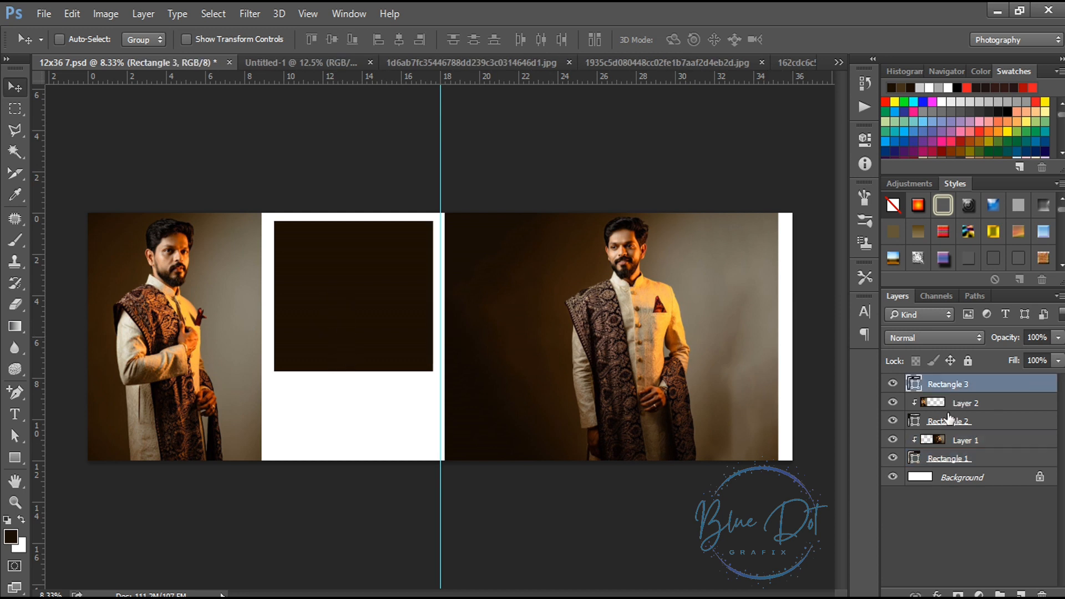
key("shift+Right")
key("shift+Right")
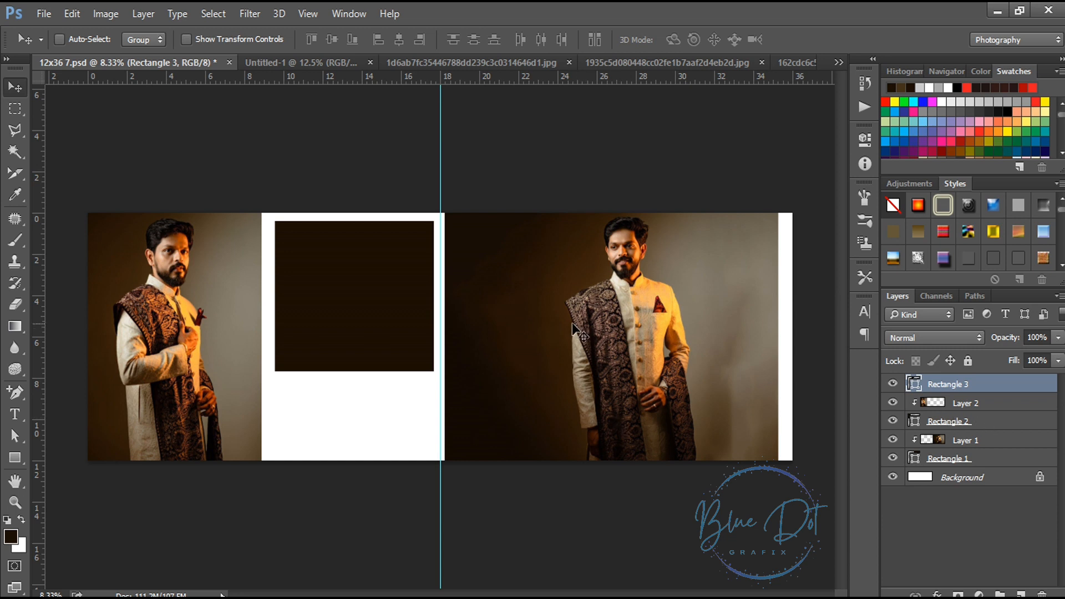
Copy the whole groom photo from the 162cdc6c5776 JPG into 12x36 7.psd, place it over Rectangle 3 and clip it to that shape
key("ctrl")
left_click(798, 62)
key("ctrl+a")
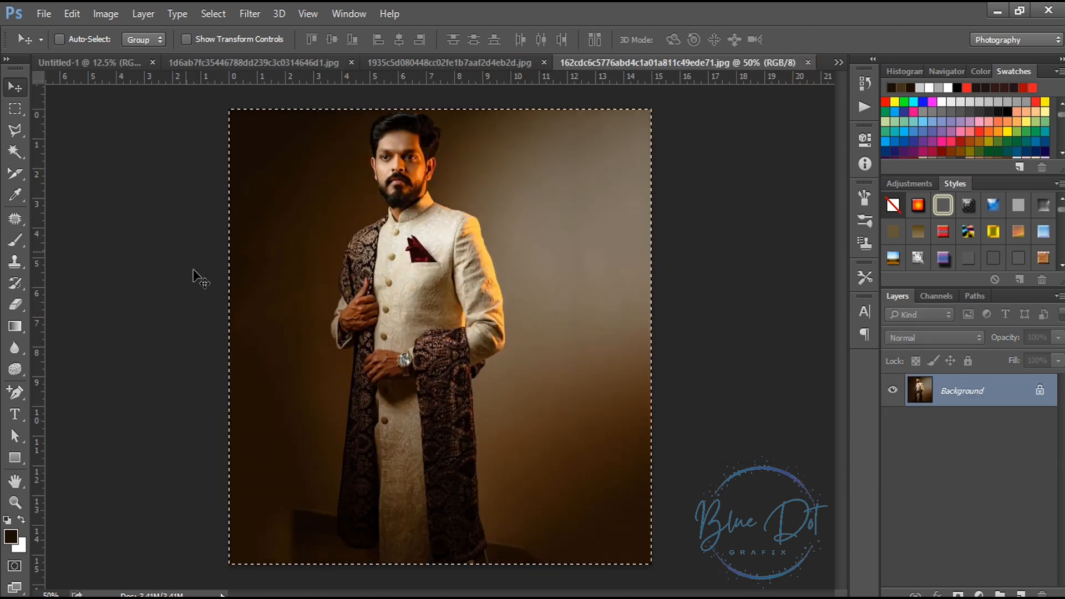
left_click(101, 62)
left_click(56, 62)
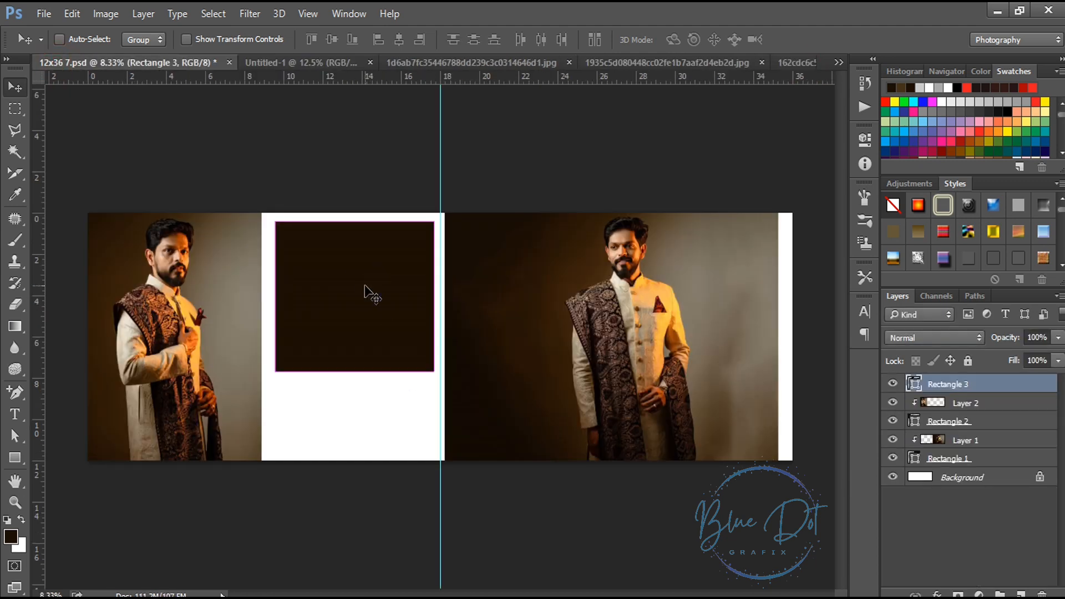
key("ctrl+v")
left_click_drag(435, 329, 348, 265)
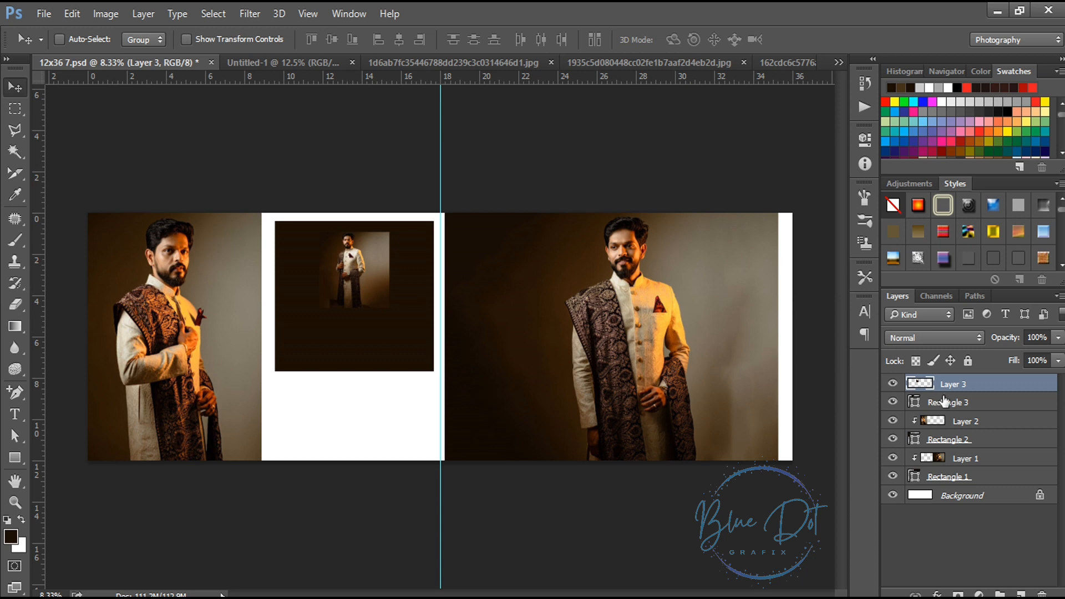
left_click(945, 385, "alt")
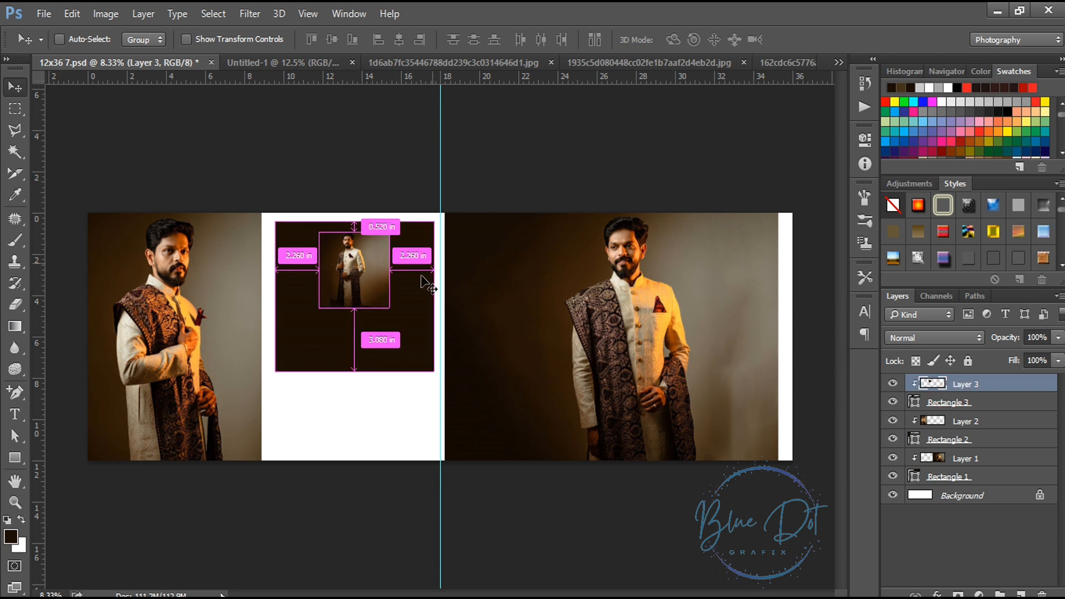
Enlarge the clipped groom photo and position it so his upper body fills Rectangle 3
key("ctrl+t")
left_click_drag(393, 233, 385, 299)
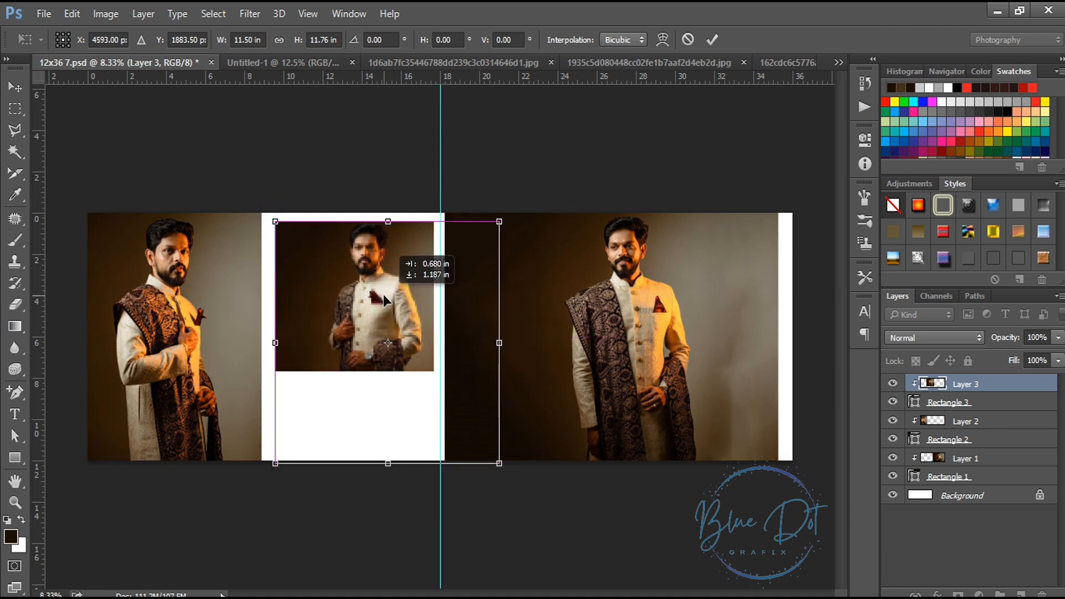
left_click_drag(499, 463, 504, 431)
key("Return")
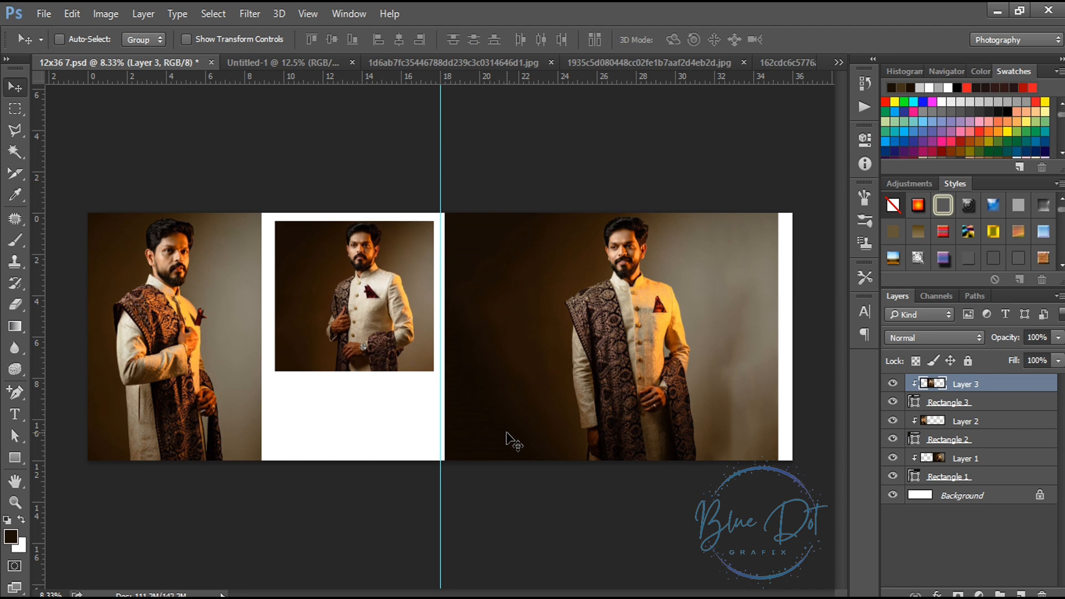
Copy the linked groom name block with its text and red icon bar from Untitled-1 to the middle photo's lower-left corner and the white area below
key("ctrl+plus")
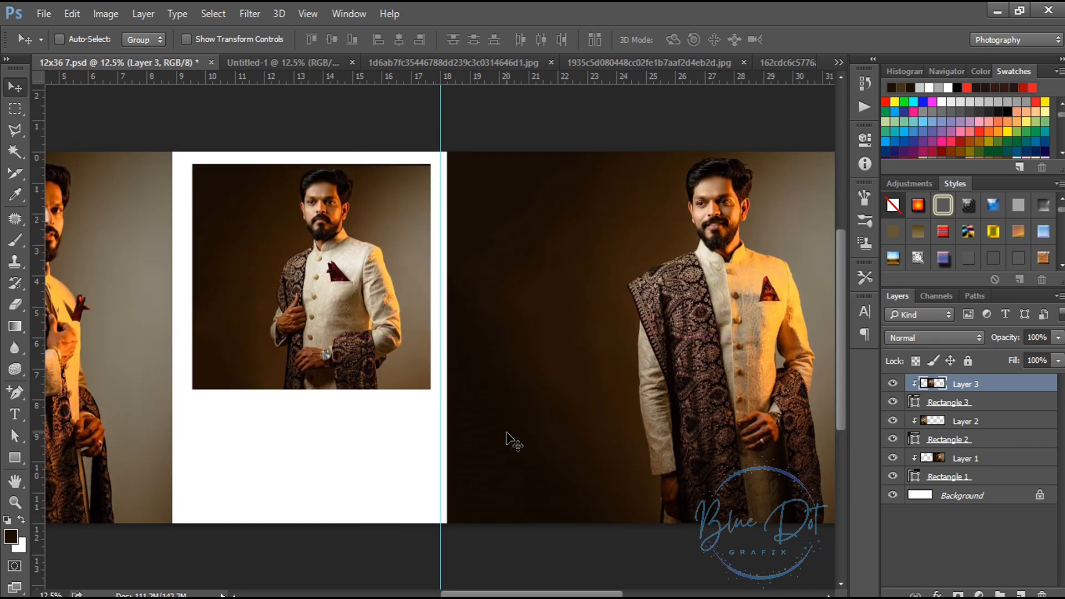
left_click_drag(568, 594, 558, 594)
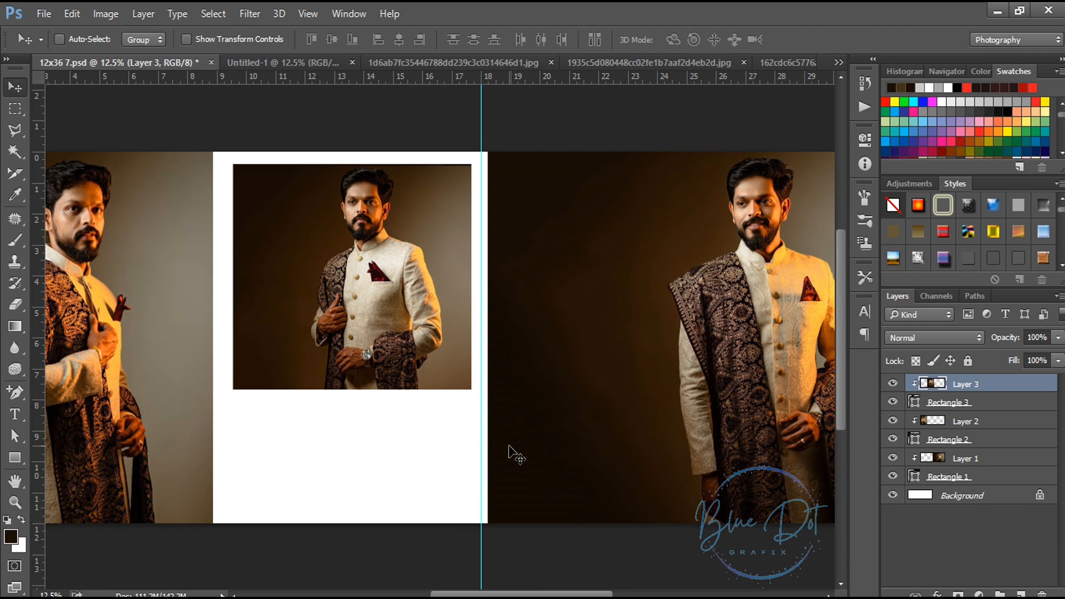
left_click(295, 64)
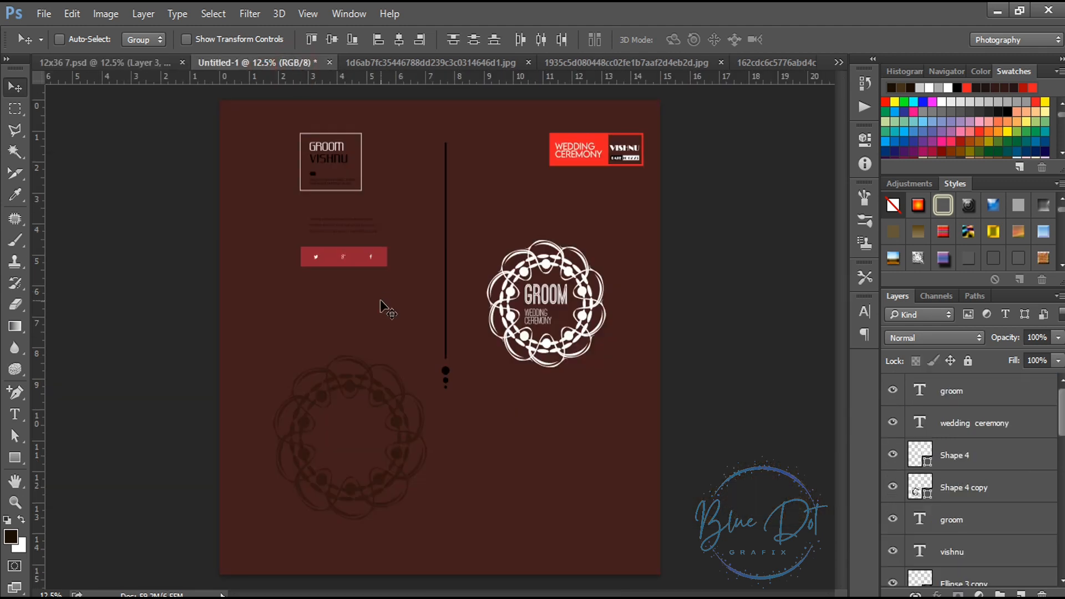
left_click(331, 189, "ctrl")
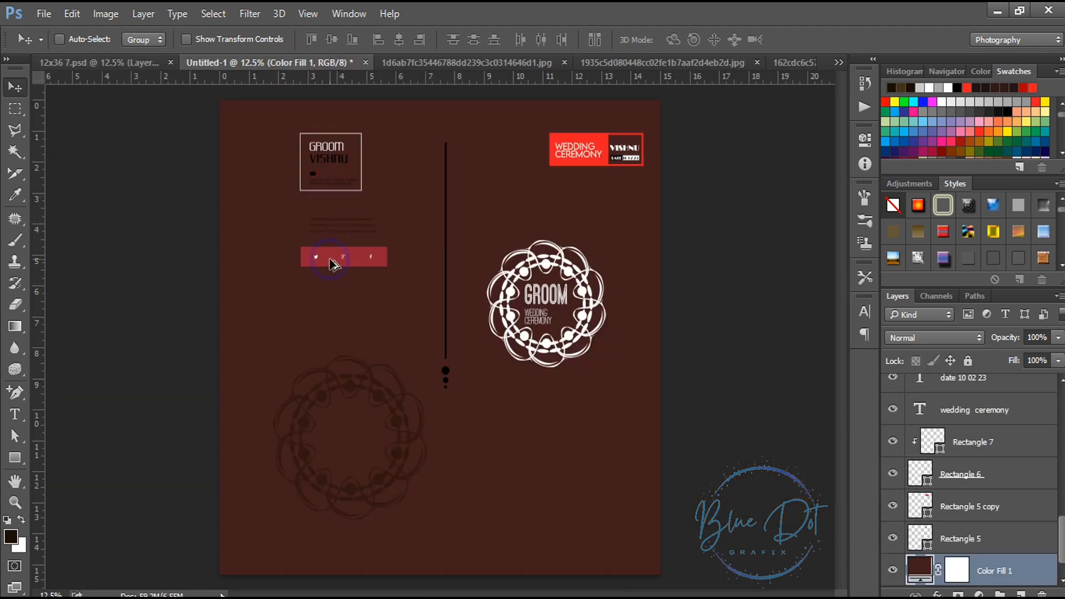
left_click_drag(336, 261, 278, 425)
left_click_drag(283, 339, 283, 407)
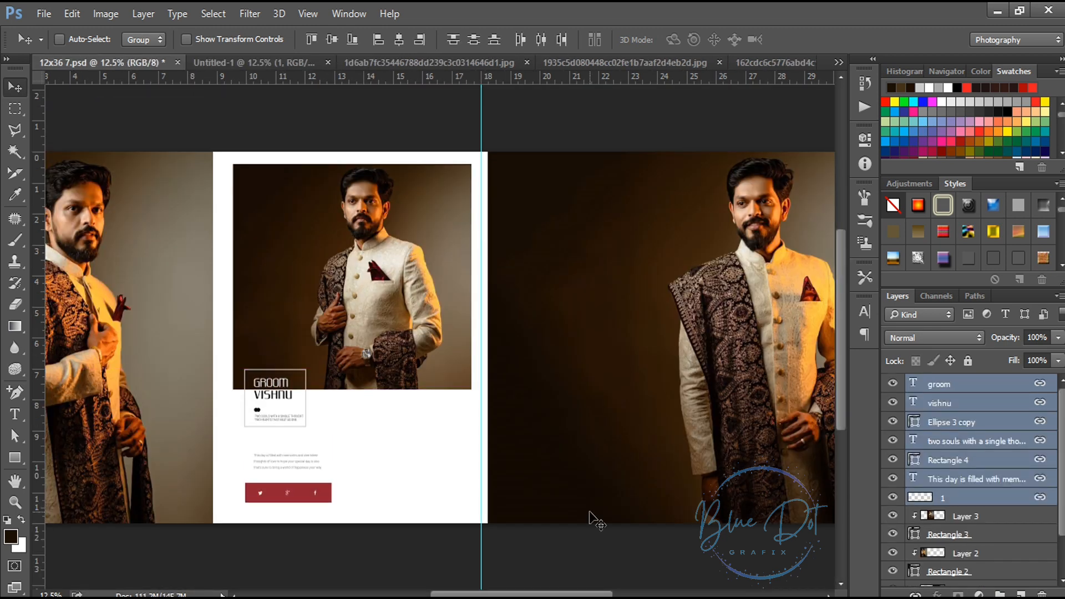
Nudge the groom name block slightly right to adjust its offset from the middle photo's left edge
key("shift+Right")
key("shift+Right")
key("shift+Right")
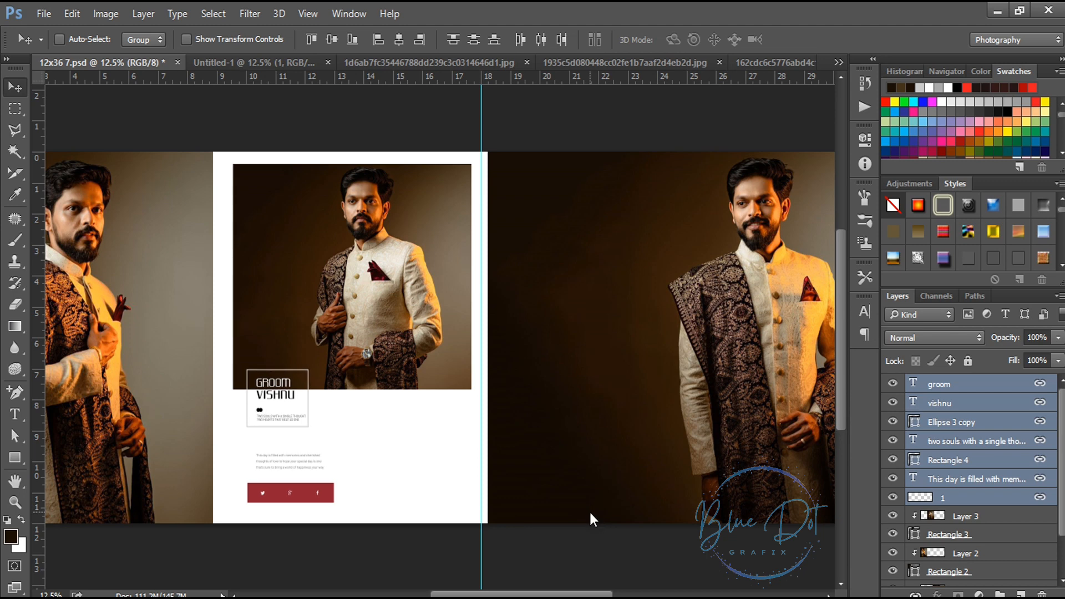
key("shift+Left")
key("shift+Left")
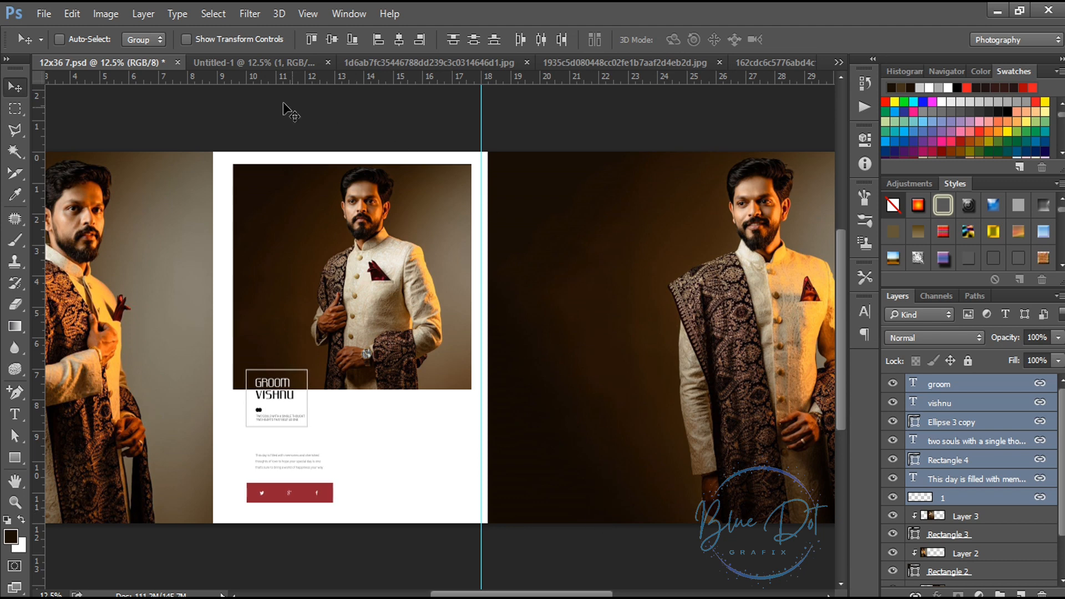
Copy the red WEDDING CEREMONY label from Untitled-1 onto the left photo's lower part and the white GROOM ornament onto the large photo's dark area
left_click(237, 65)
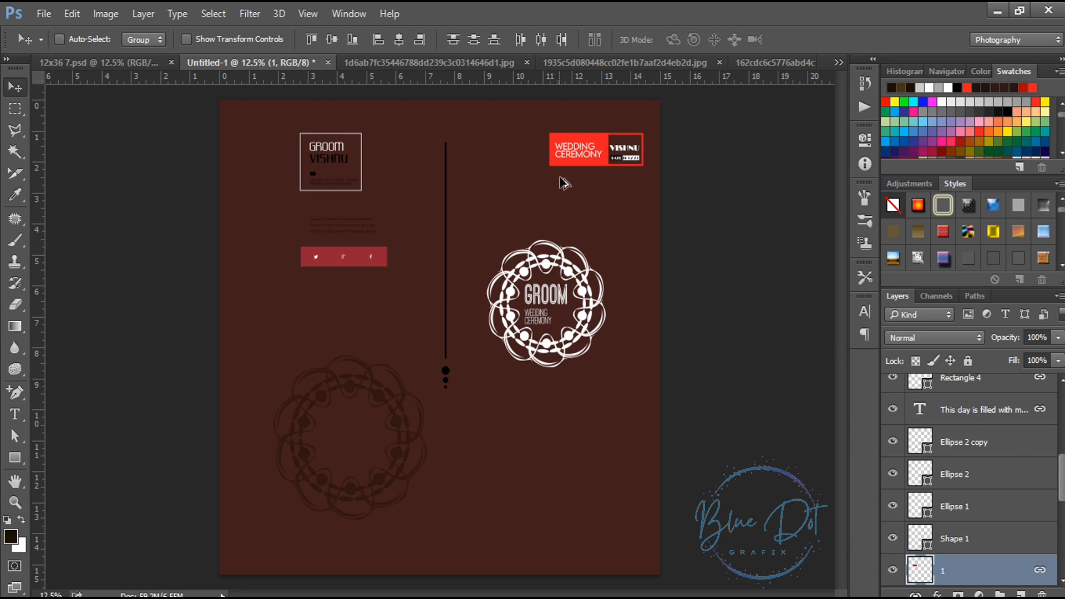
left_click_drag(567, 153, 134, 487)
left_click(291, 63)
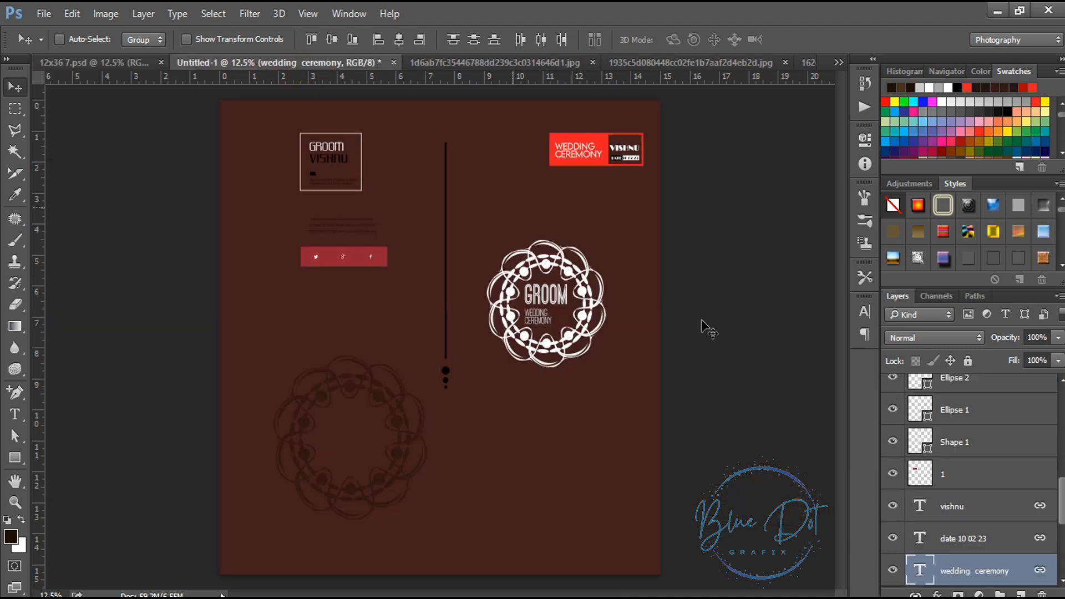
left_click(538, 291, "ctrl")
left_click_drag(161, 108, 586, 423)
Copy the linked black vertical line and its three dots from Untitled-1 onto the white strip along the spread's right edge
left_click(205, 58)
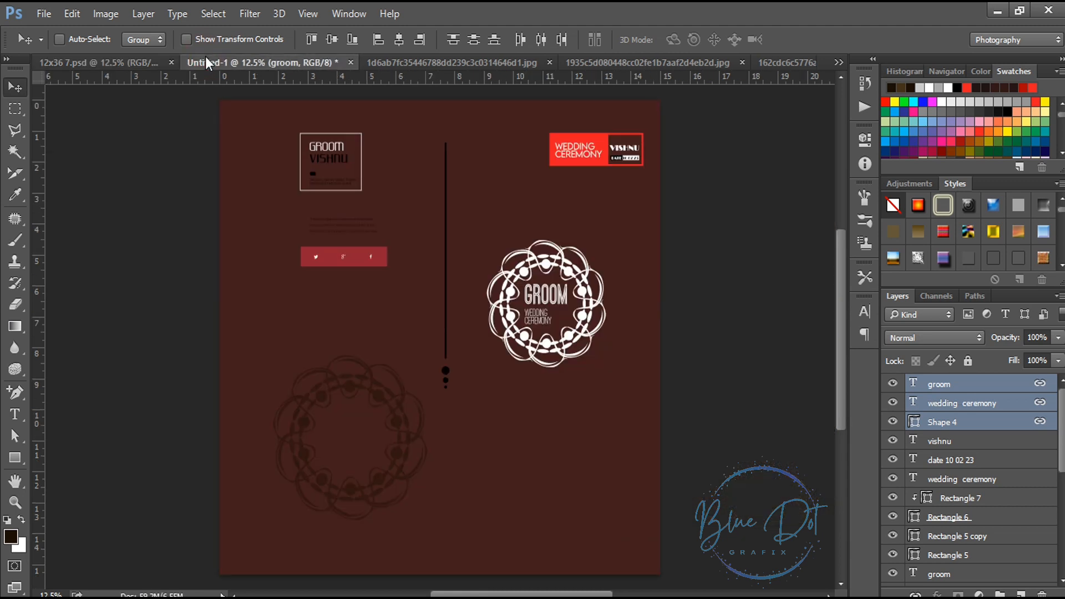
key("ctrl")
left_click(445, 374, "ctrl")
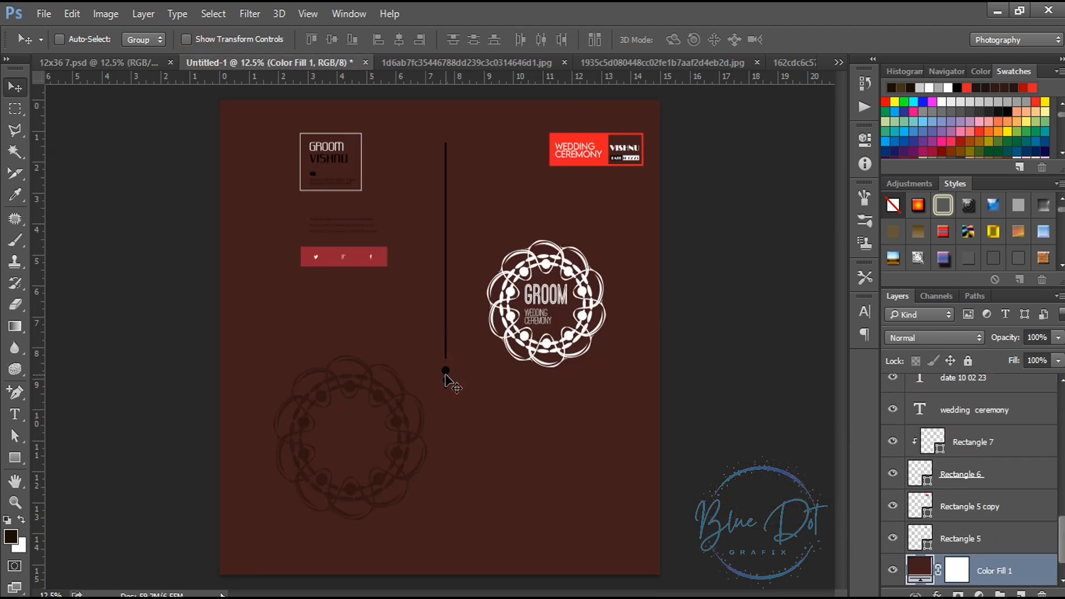
scroll(938, 541, "up", 10)
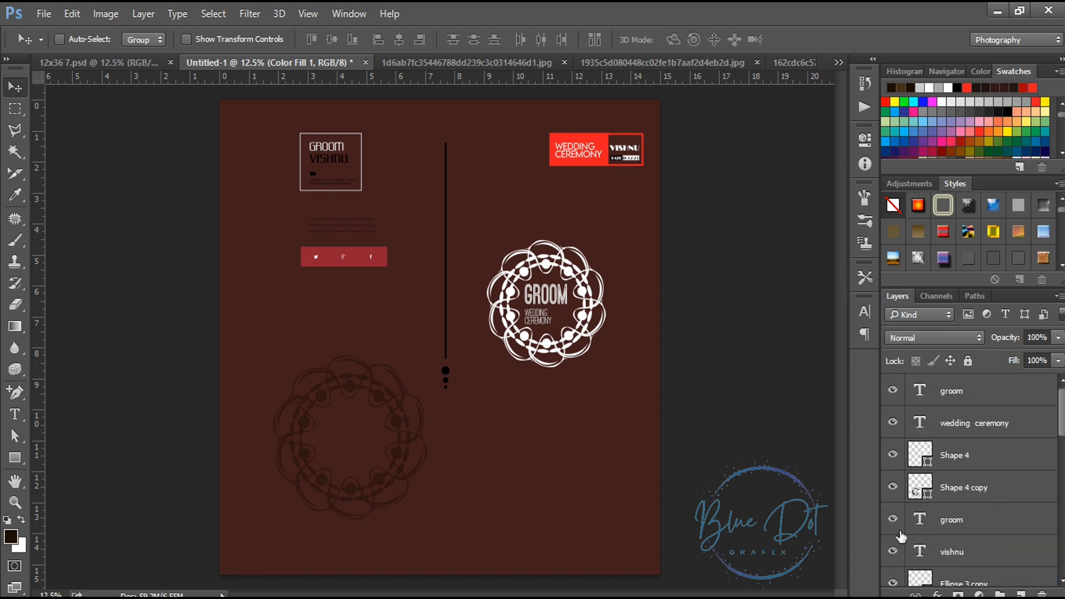
scroll(904, 536, "down", 8)
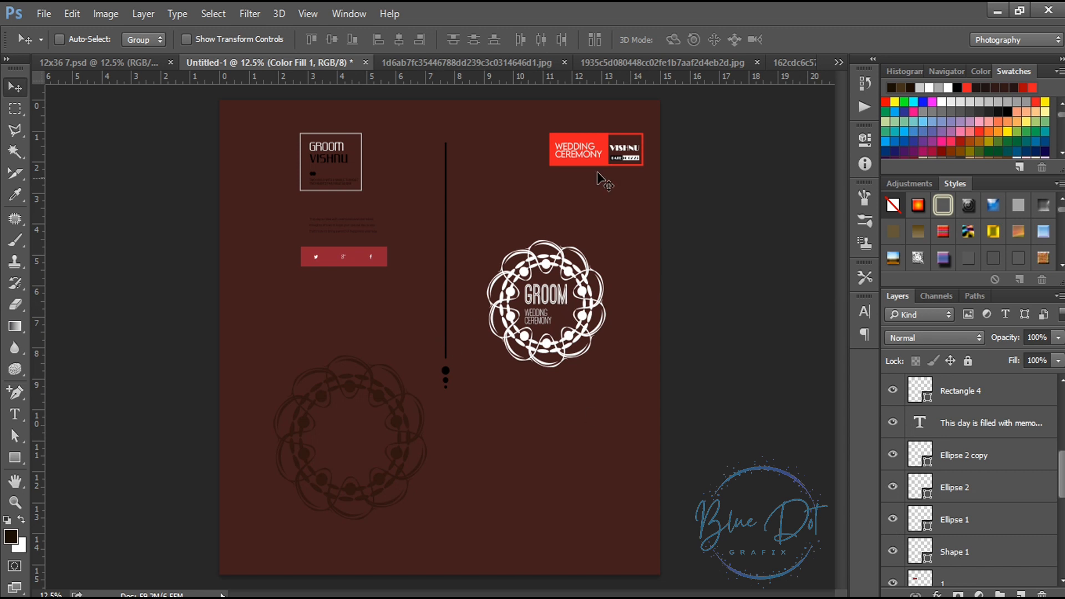
left_click(445, 370, "ctrl")
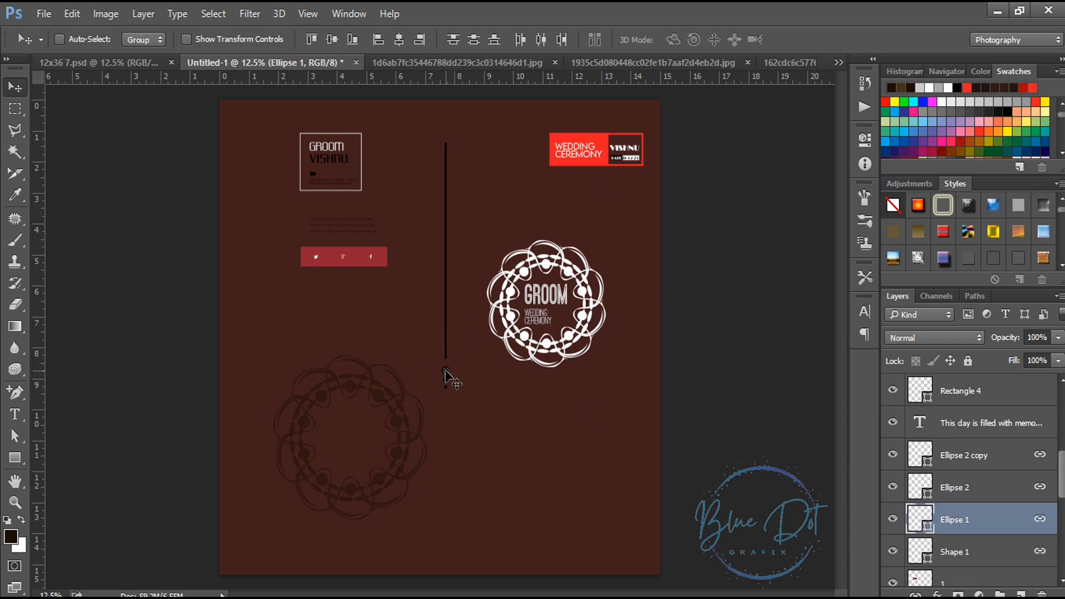
left_click_drag(448, 374, 767, 285)
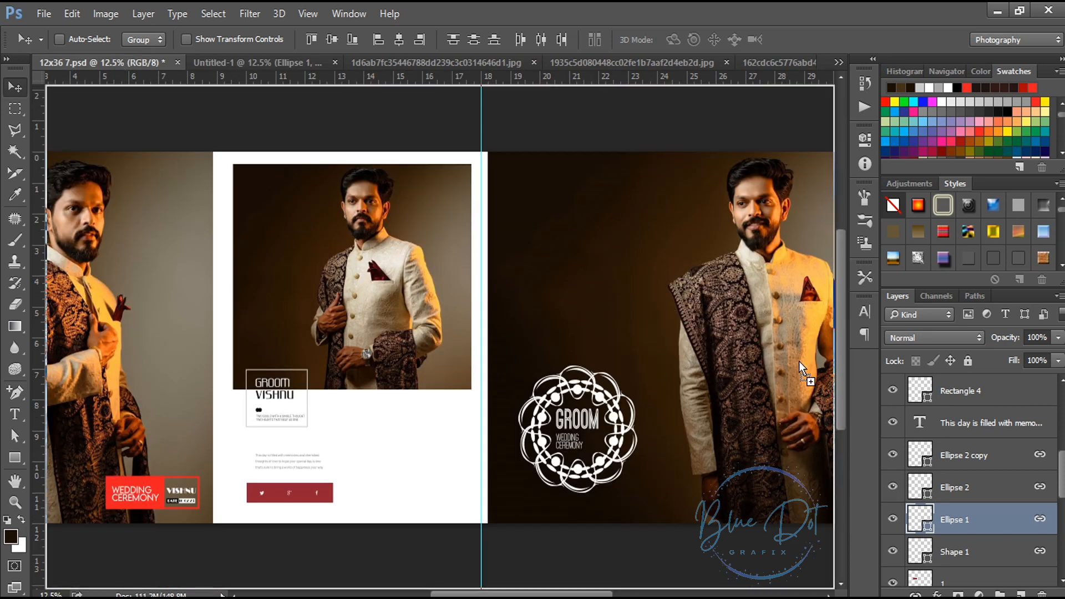
left_click_drag(798, 360, 798, 361)
left_click_drag(565, 594, 642, 593)
left_click_drag(455, 365, 655, 398)
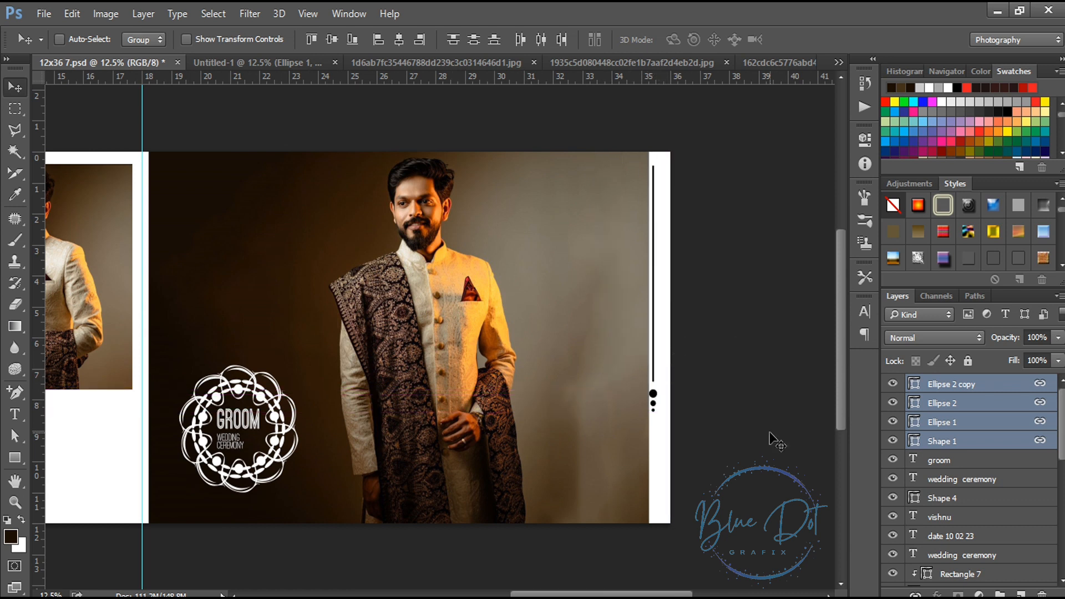
Nudge the vertical line and dots right to centre them within the white strip beside the large photo
key("shift+Right")
key("shift+Right")
key("shift+Right")
key("shift+Right")
key("shift+Right")
key("shift+Right")
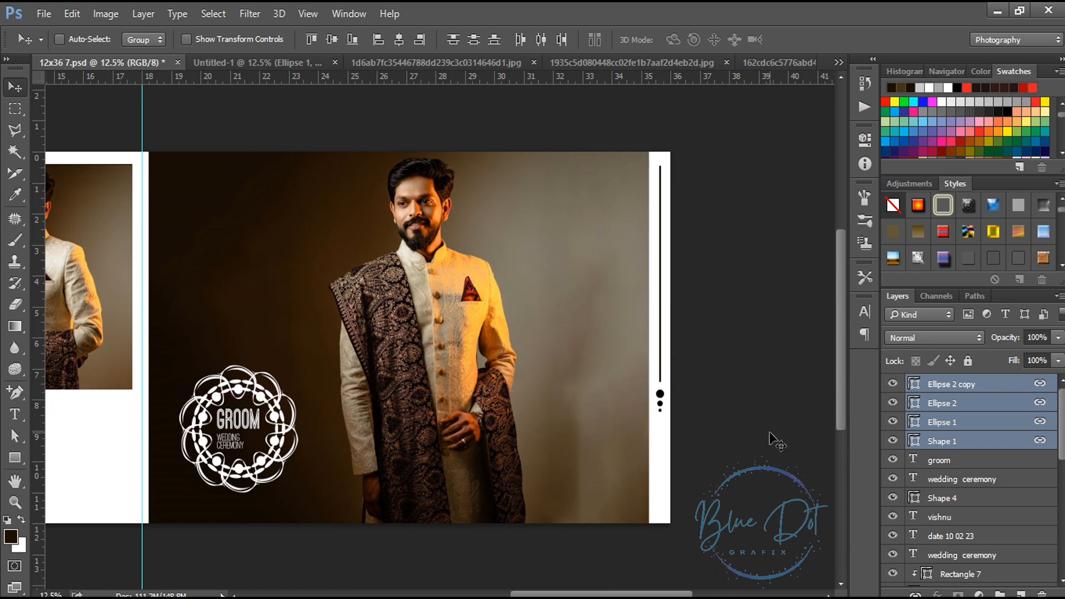
key("shift+Left")
key("shift+Left")
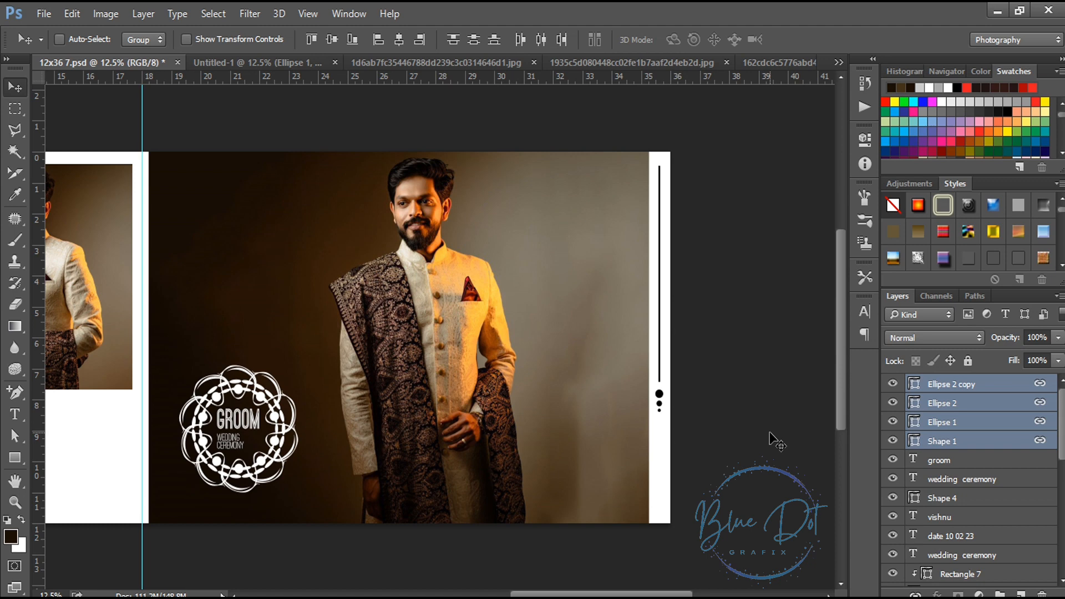
Copy the semi-transparent round ornament from Untitled-1 to just above the Background layer, in the white area below the middle photo
left_click_drag(588, 585, 498, 595)
left_click(471, 458, "ctrl")
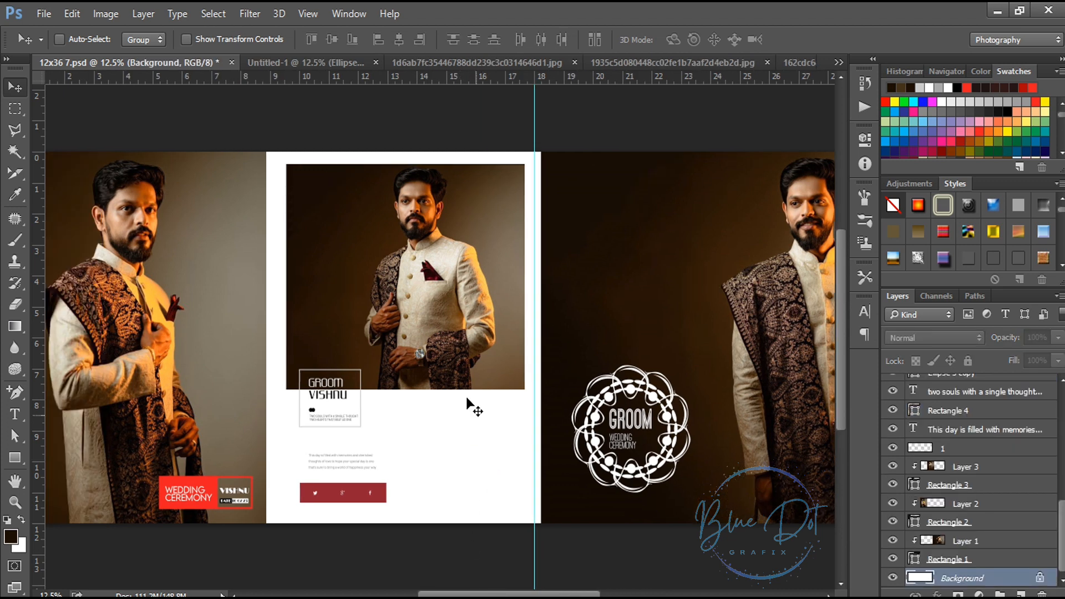
left_click(307, 64)
left_click(345, 390, "ctrl")
left_click_drag(345, 389, 321, 271)
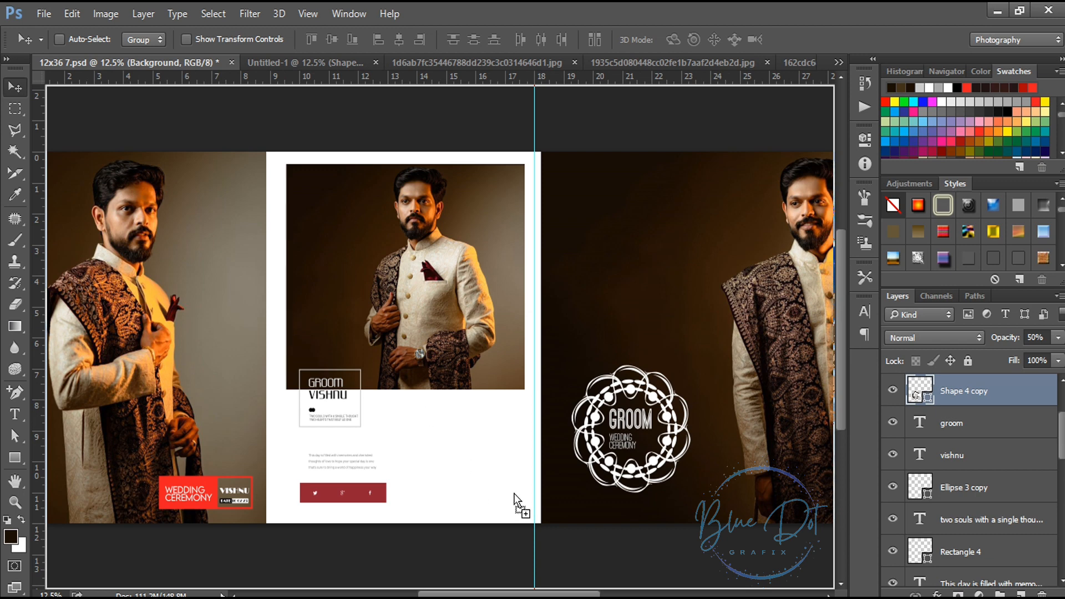
left_click_drag(514, 493, 502, 454)
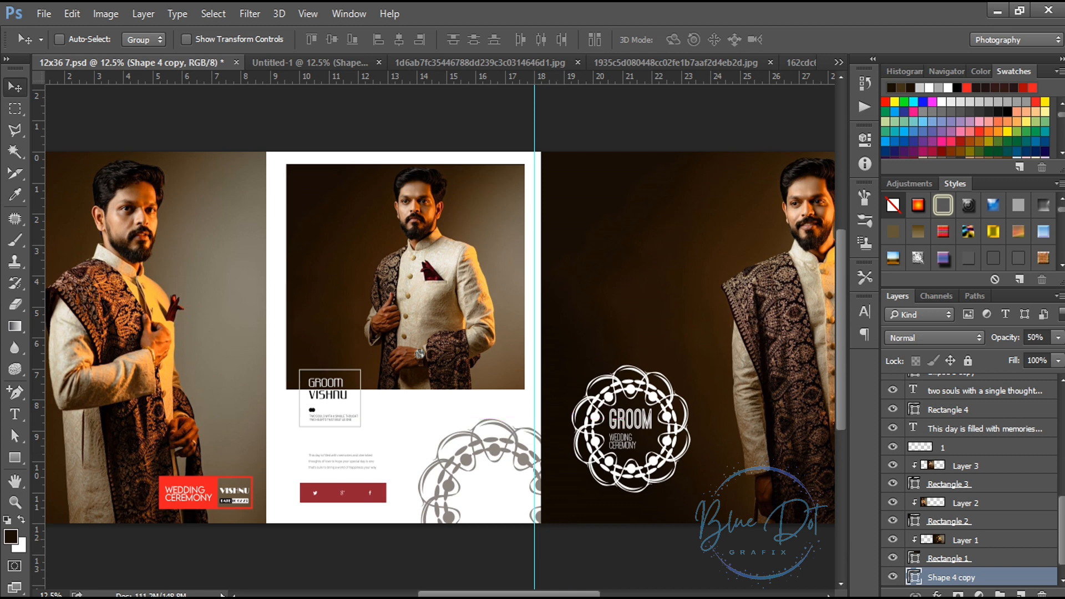
Fine-tune the grey ornament's position so the page's bottom edge and the large photo crop it in the white area's lower-right corner
key("shift+Up")
key("shift+Up")
key("shift+Right")
key("shift+Right")
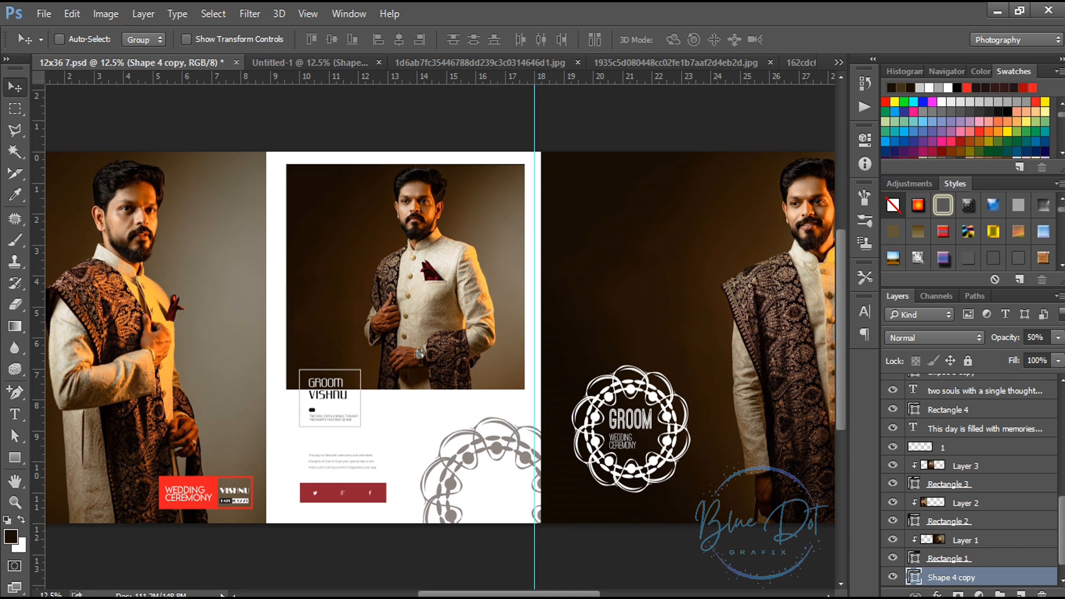
key("shift+Right")
key("shift+Right")
key("shift+Right")
key("shift+Down")
key("shift+Down")
key("shift+Down")
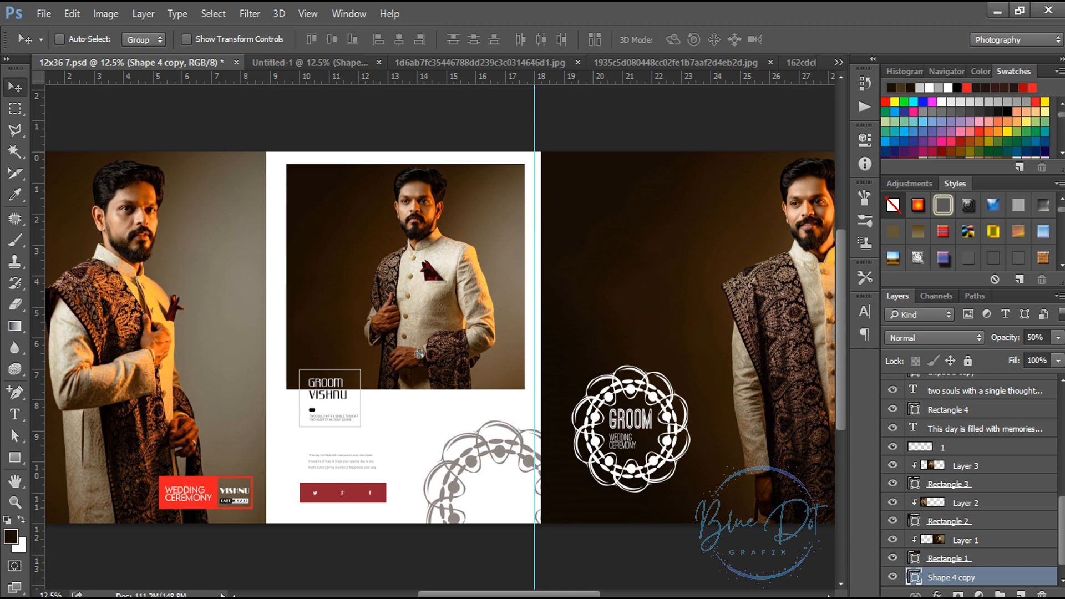
key("shift+Down")
key("shift+Down")
key("shift+Down")
key("shift+Down")
key("shift+Down")
key("shift+Down")
key("shift+Down")
key("shift+Down")
key("shift+Right")
key("shift+Up")
key("shift+Up")
key("shift+Up")
key("shift+Up")
key("shift+Up")
key("shift+Up")
key("shift+Up")
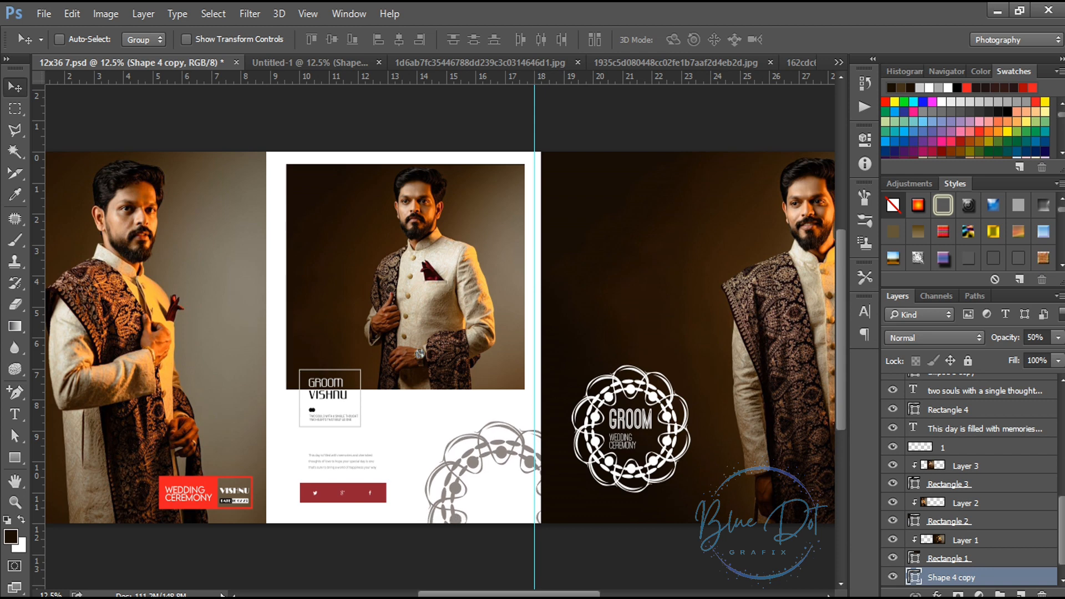
key("shift+Left")
key("shift+Left")
key("shift+Left")
key("shift+Up")
key("shift+Up")
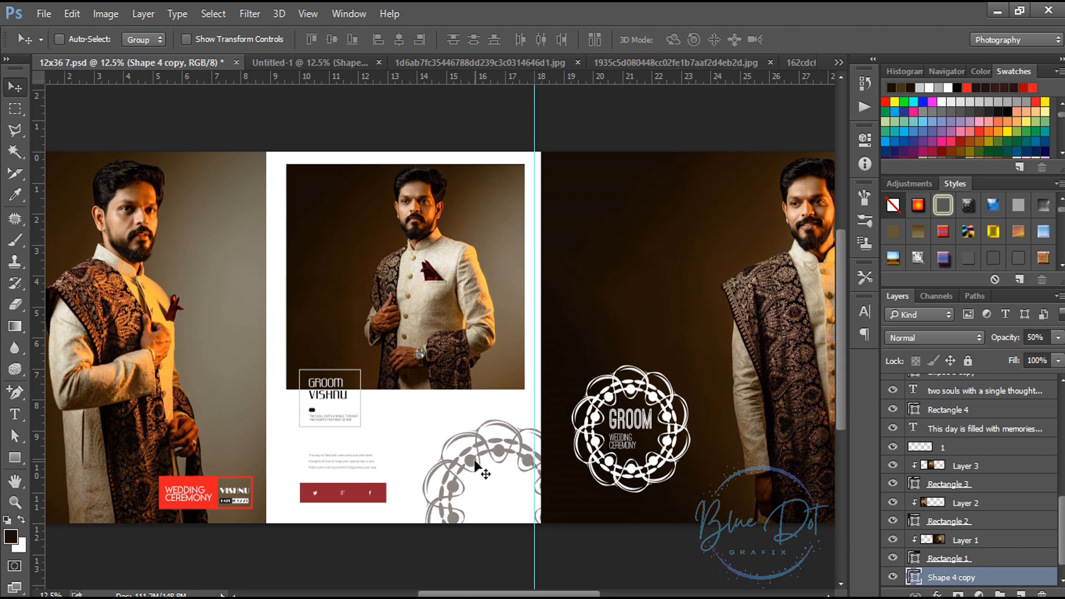
mouse_move(510, 454)
left_mouse_down()
mouse_move(531, 455)
mouse_move(505, 451)
left_mouse_up()
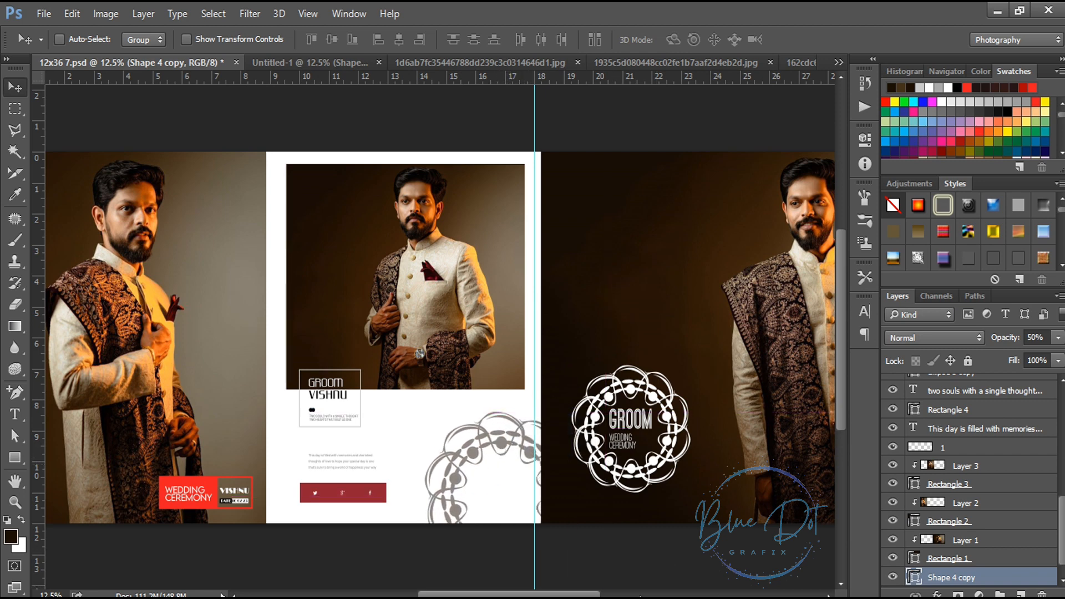
Add a Gradient Map adjustment above Layer 2 and apply the black-to-white preset next to Selenium 1
left_click(183, 332, "ctrl")
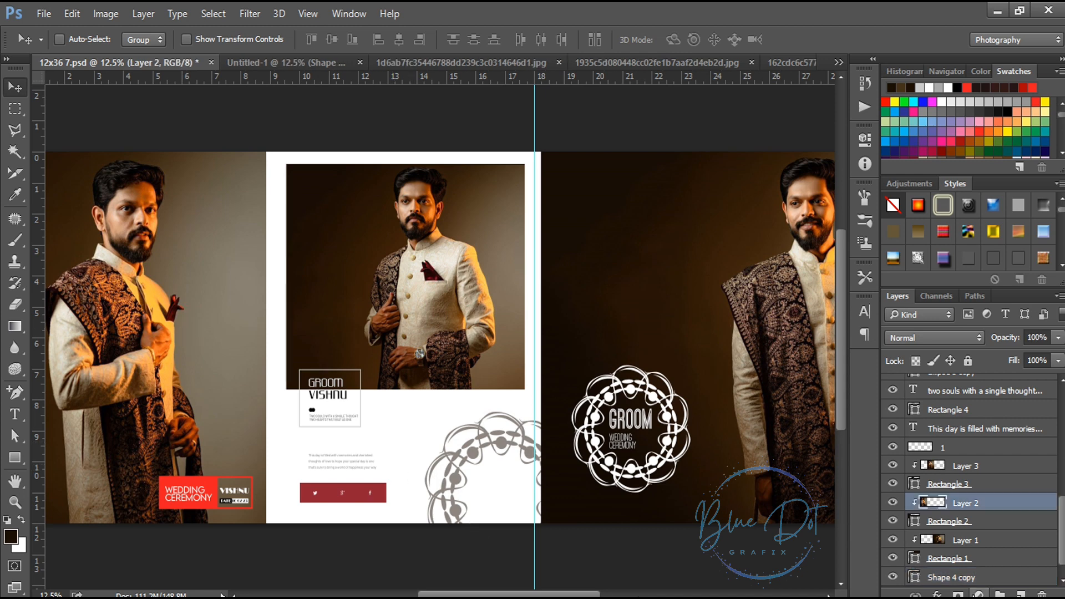
left_click(979, 593)
left_click(995, 568)
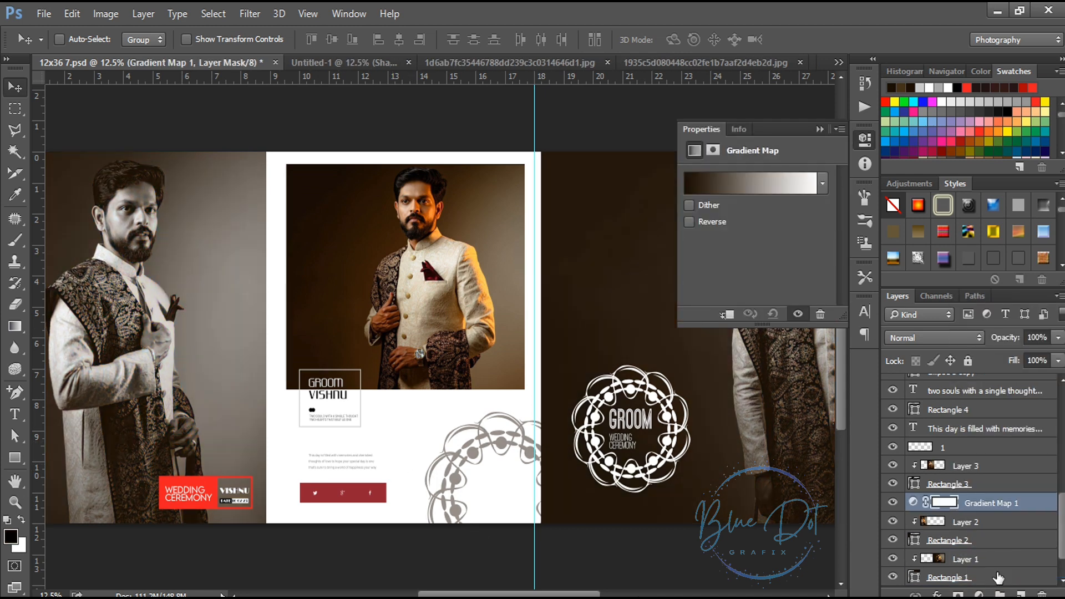
left_click(823, 183)
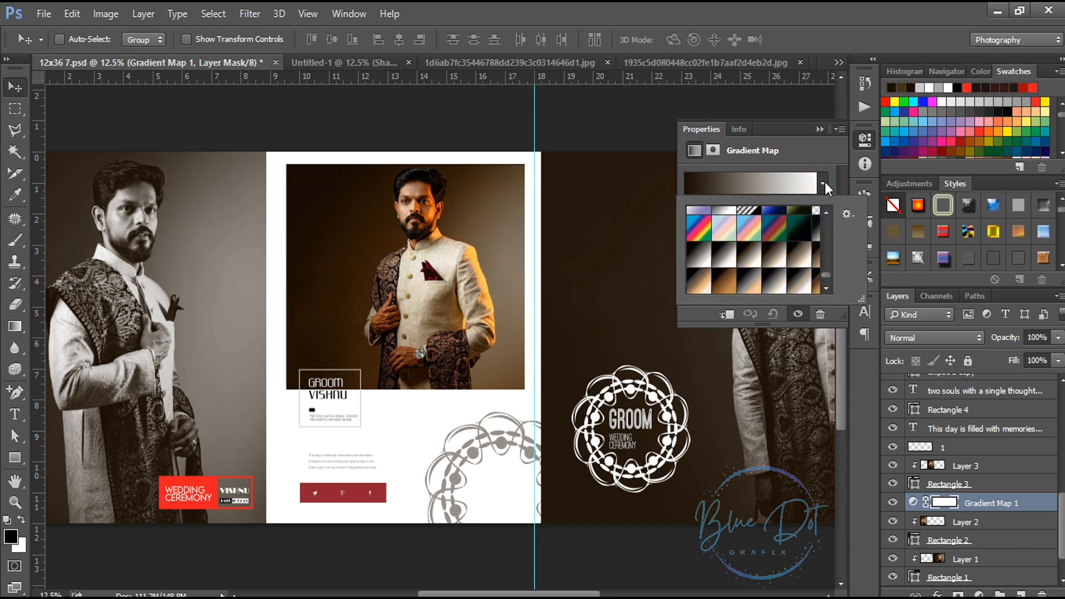
left_click(695, 258)
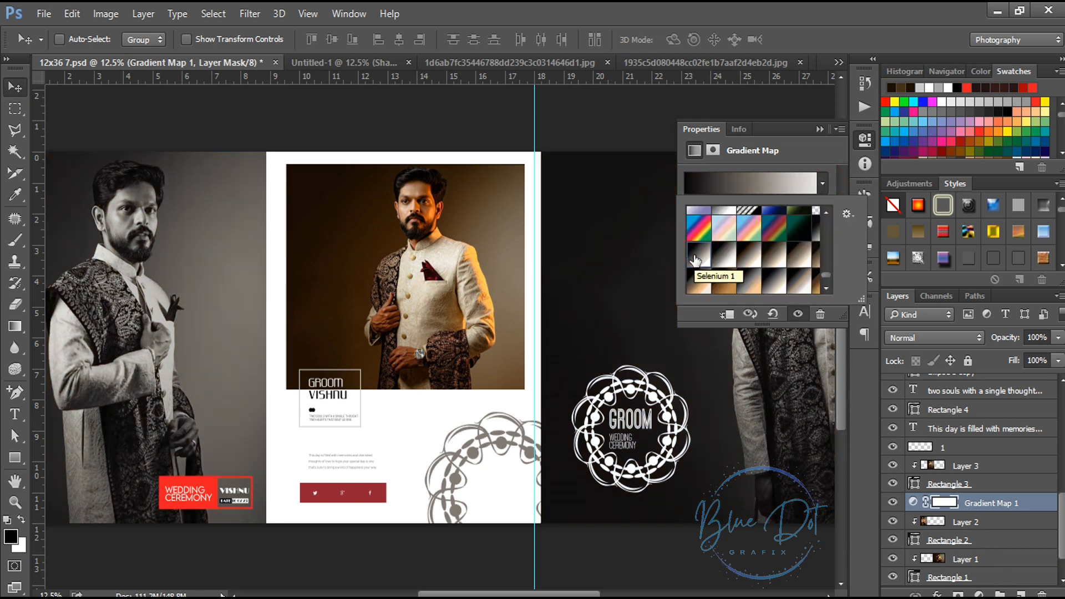
left_click(723, 257)
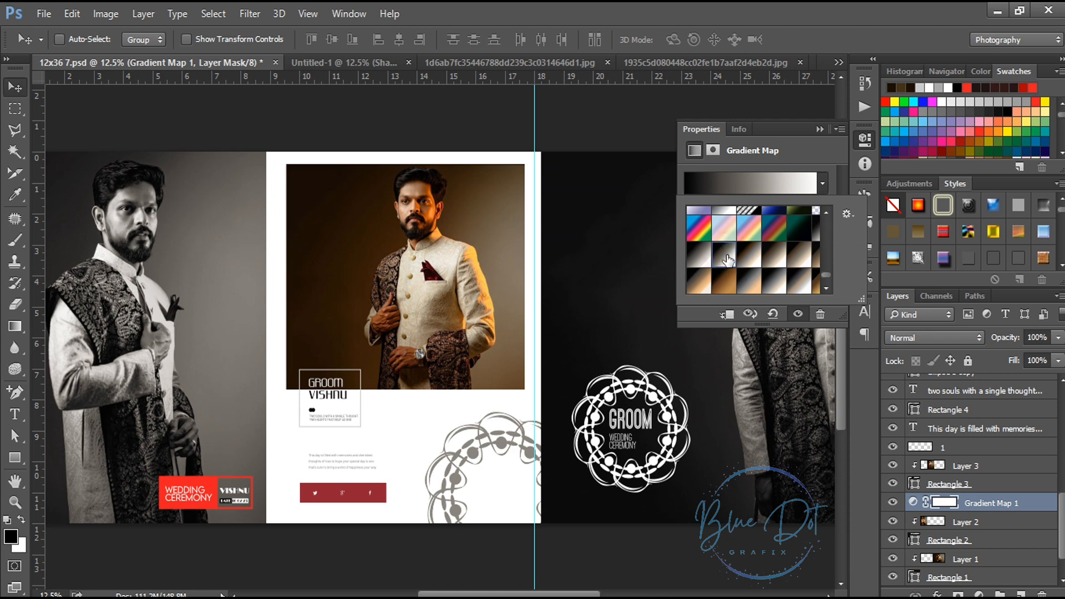
left_click(820, 130)
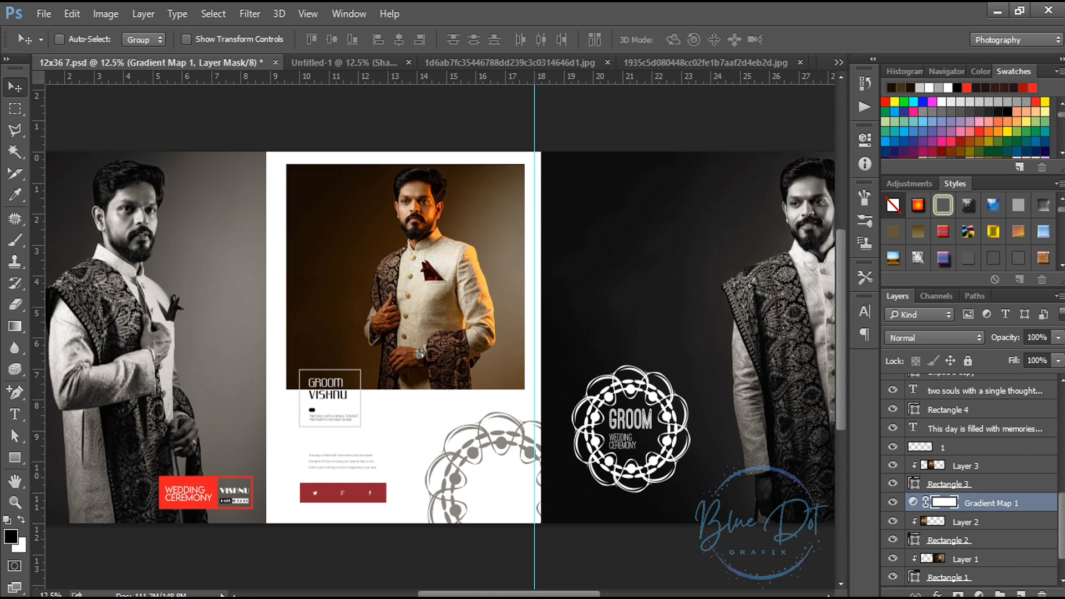
Clip the Gradient Map adjustment to Layer 2 to limit the monochrome effect to the left groom photo
mouse_move(535, 592)
left_mouse_down()
mouse_move(599, 592)
mouse_move(543, 592)
left_mouse_up()
key("ctrl+minus")
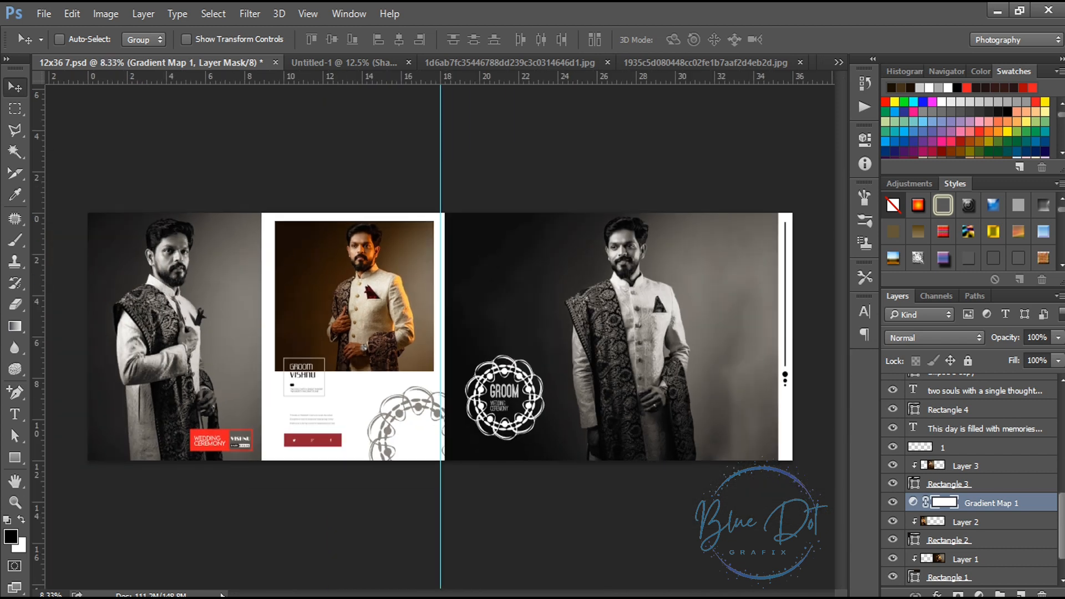
left_click_drag(970, 507, 962, 548)
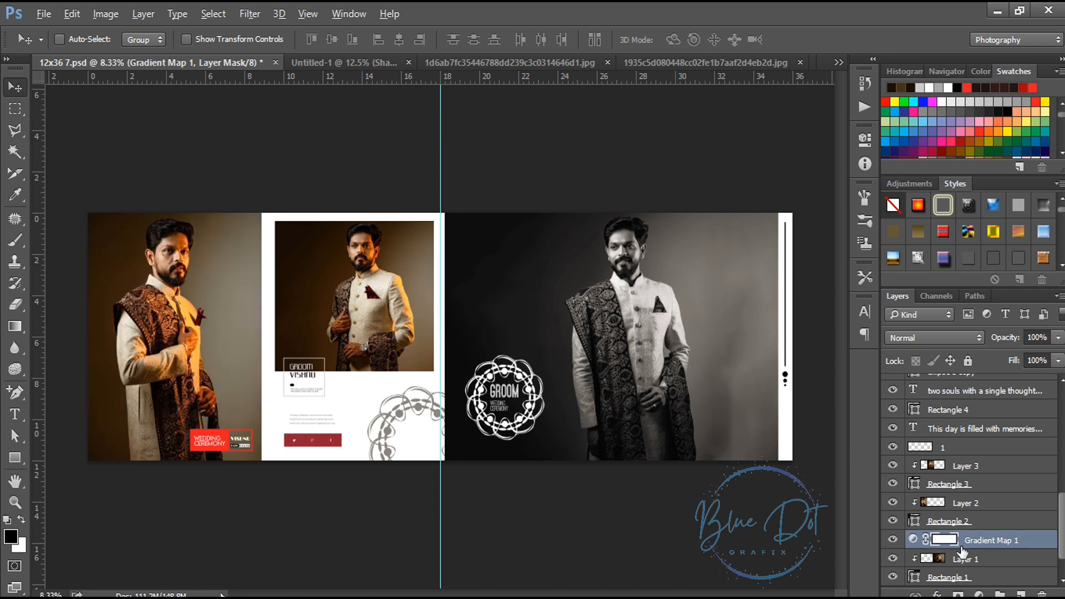
key("ctrl+alt+g")
left_click_drag(979, 544, 971, 518)
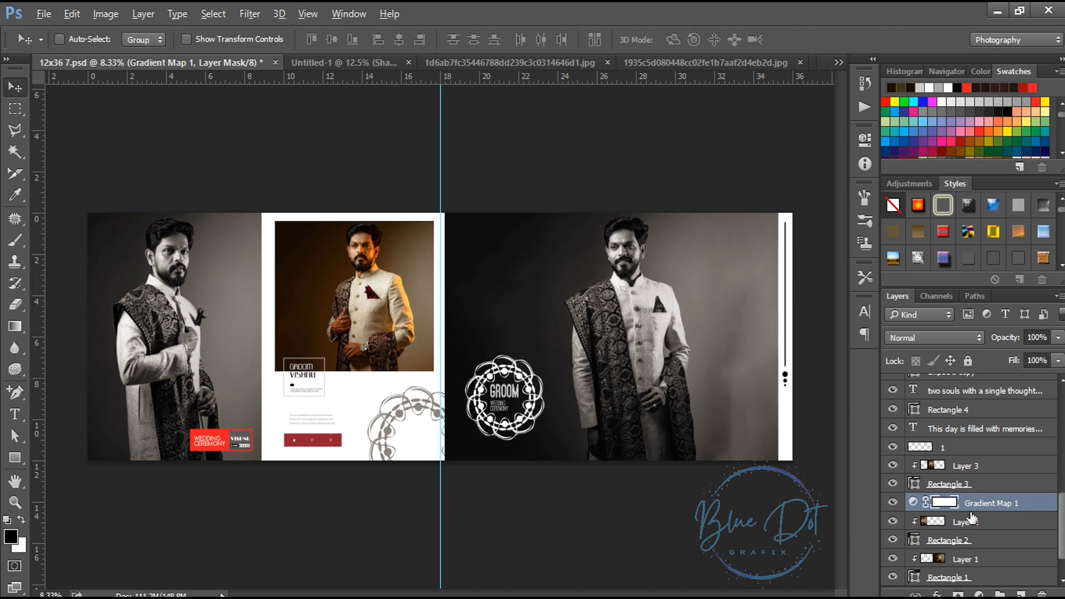
key("ctrl+alt+g")
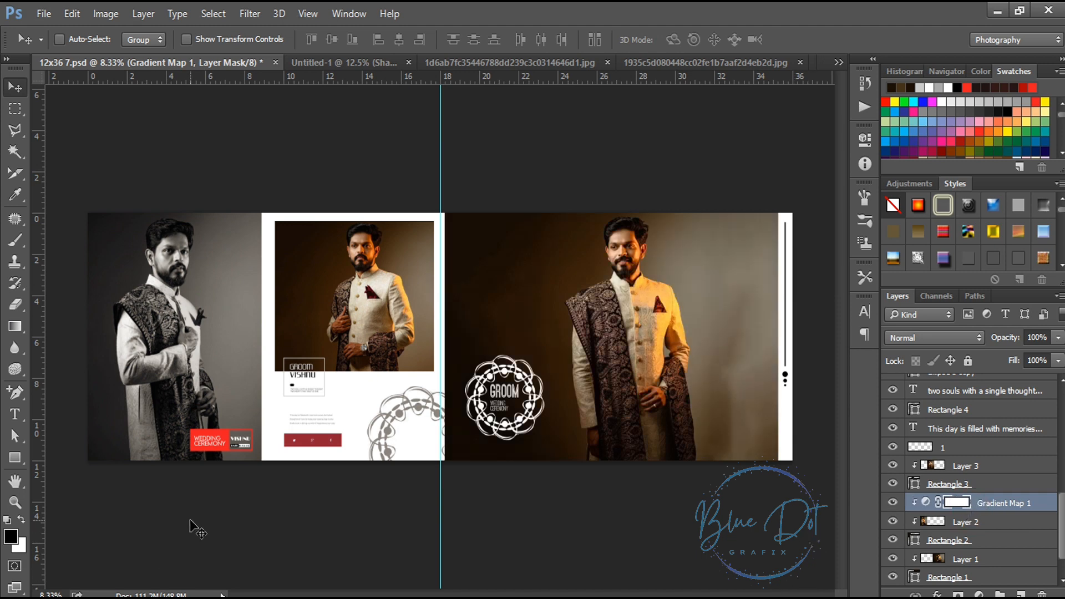
Hide the clipped groom photos on Layer 3, Layer 2 and Layer 1 to expose the empty frames
key("ctrl+plus")
left_click_drag(549, 595, 514, 594)
key("ctrl+minus")
left_click(892, 521)
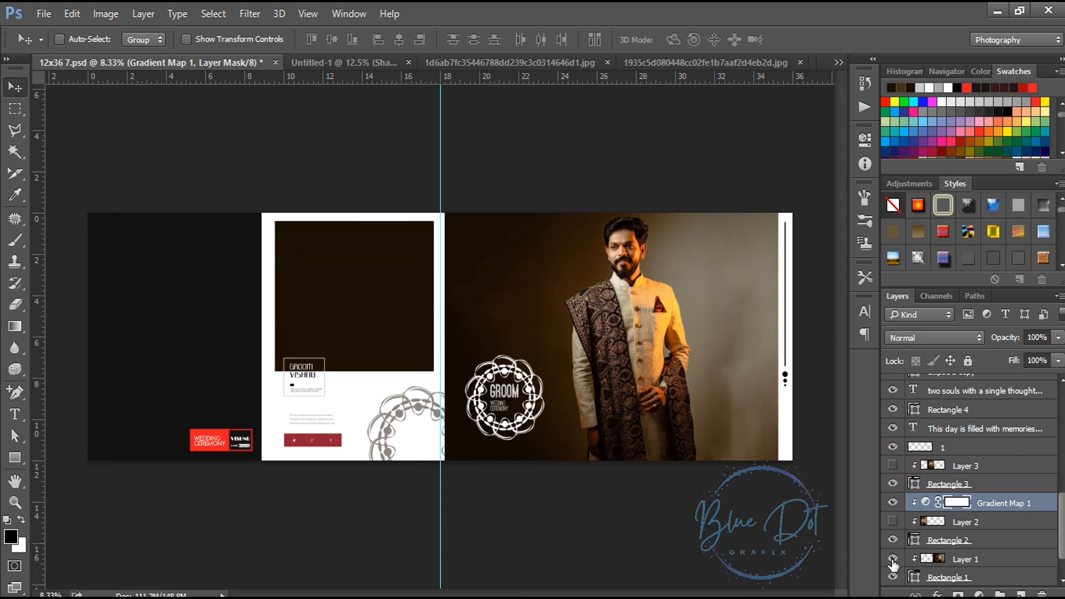
left_click(892, 559)
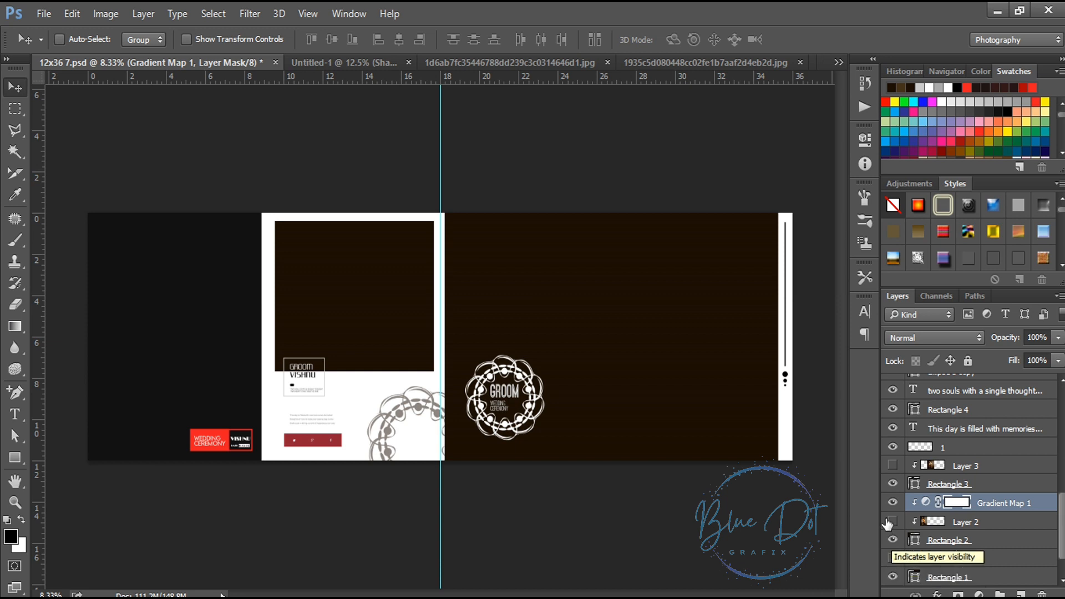
key("ctrl+plus")
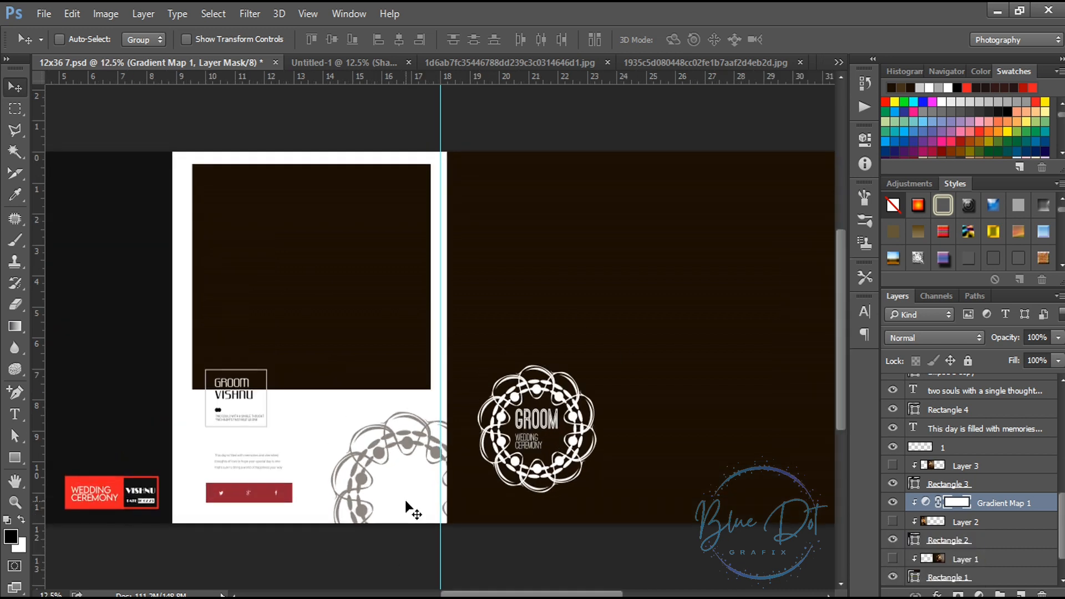
key("ctrl+minus")
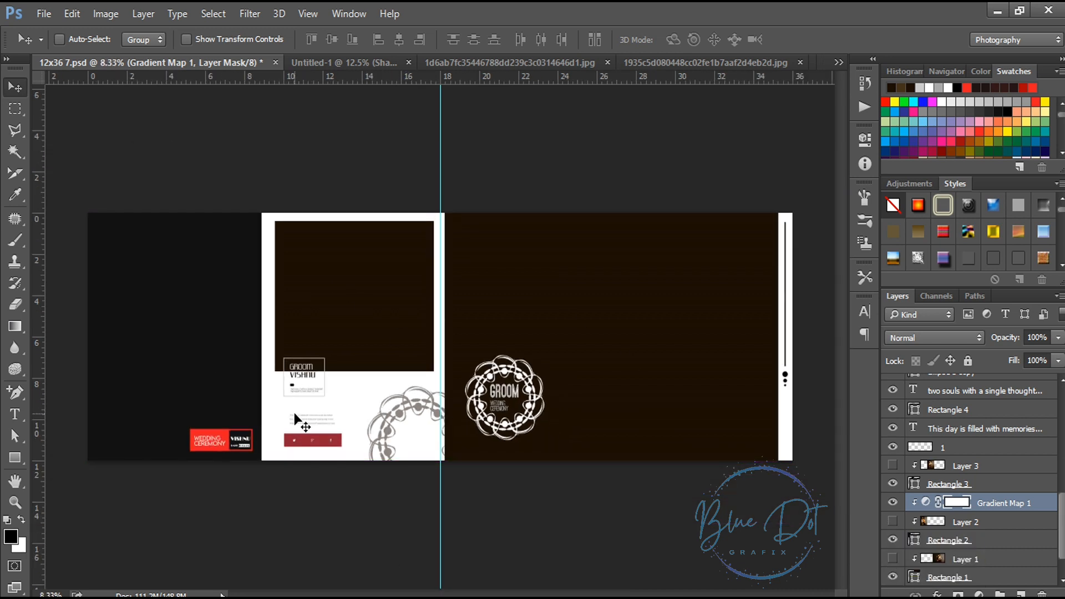